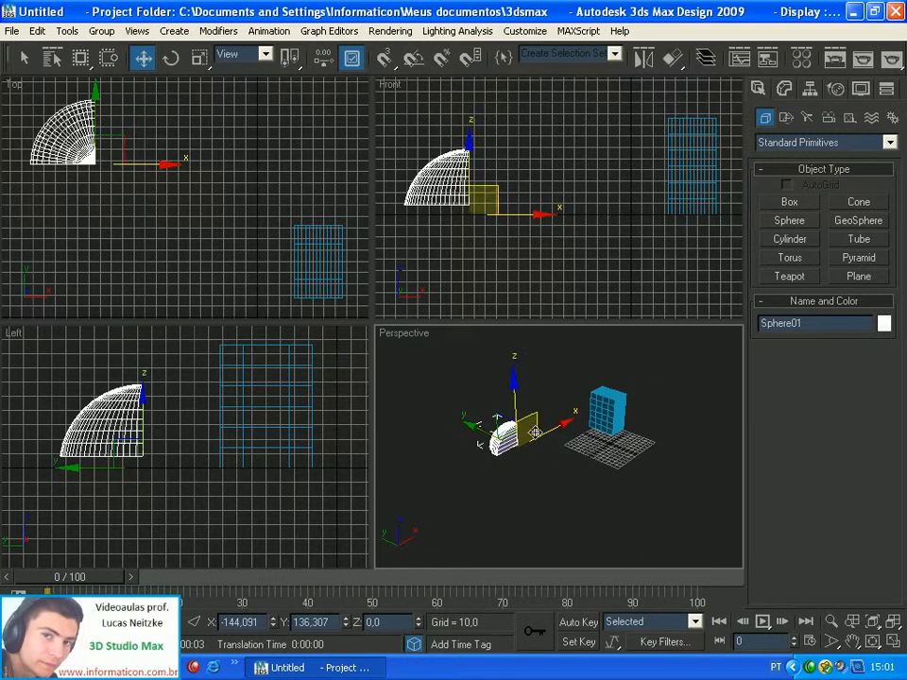
Deselect the sphere and create a cylinder in front of the box, with radius about 36.9 and height about 70.1
click(627, 469)
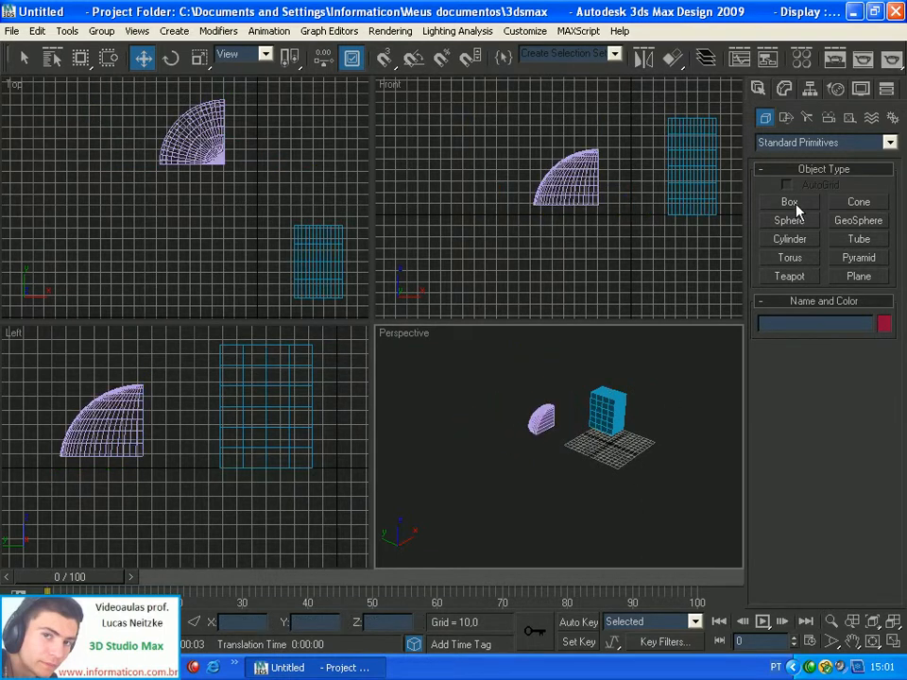
click(797, 242)
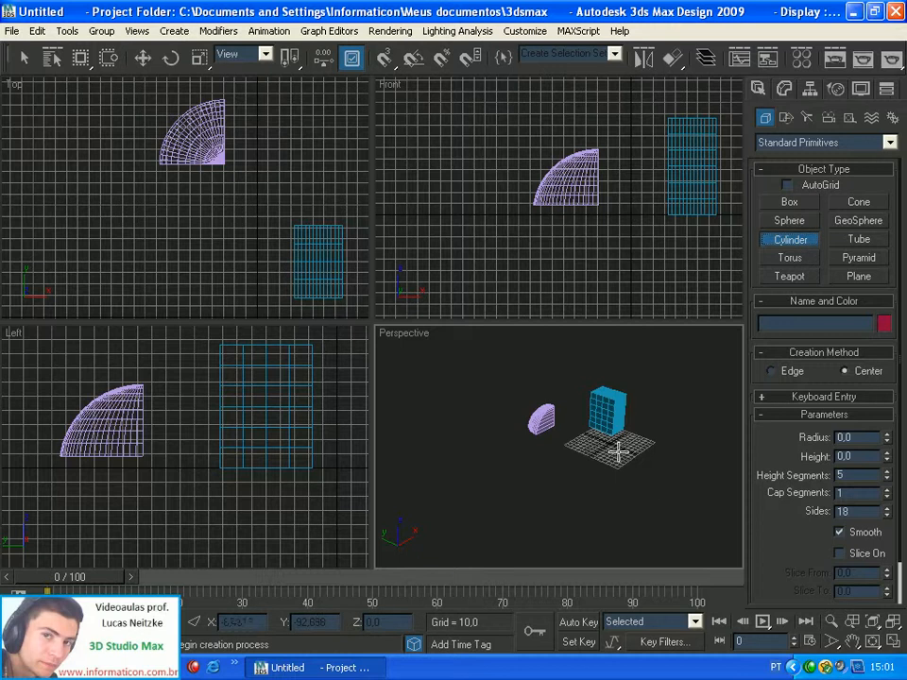
click(895, 625)
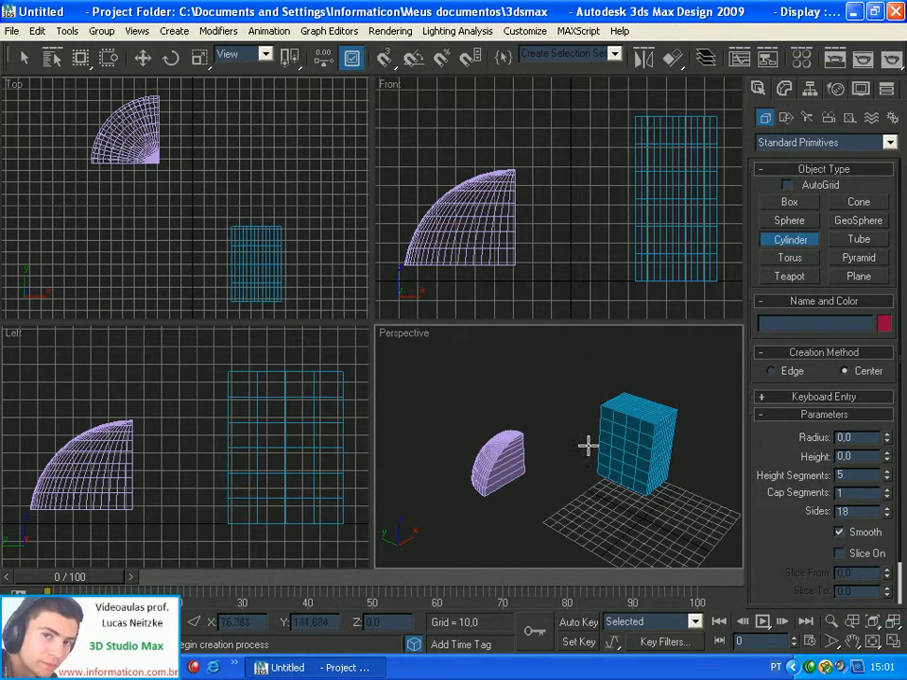
middle_drag(584, 494, 548, 440)
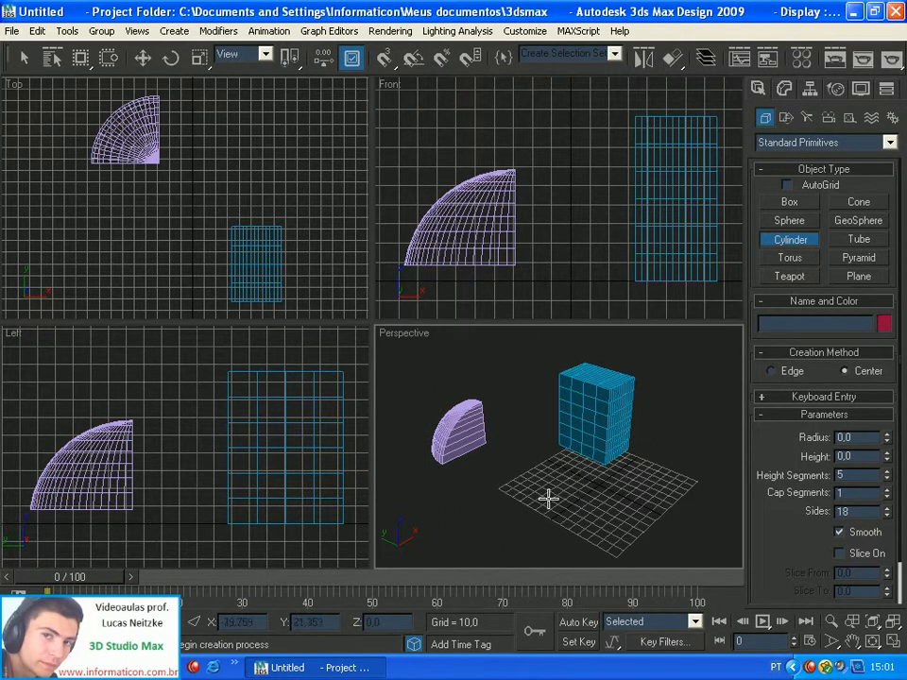
drag(546, 496, 548, 419)
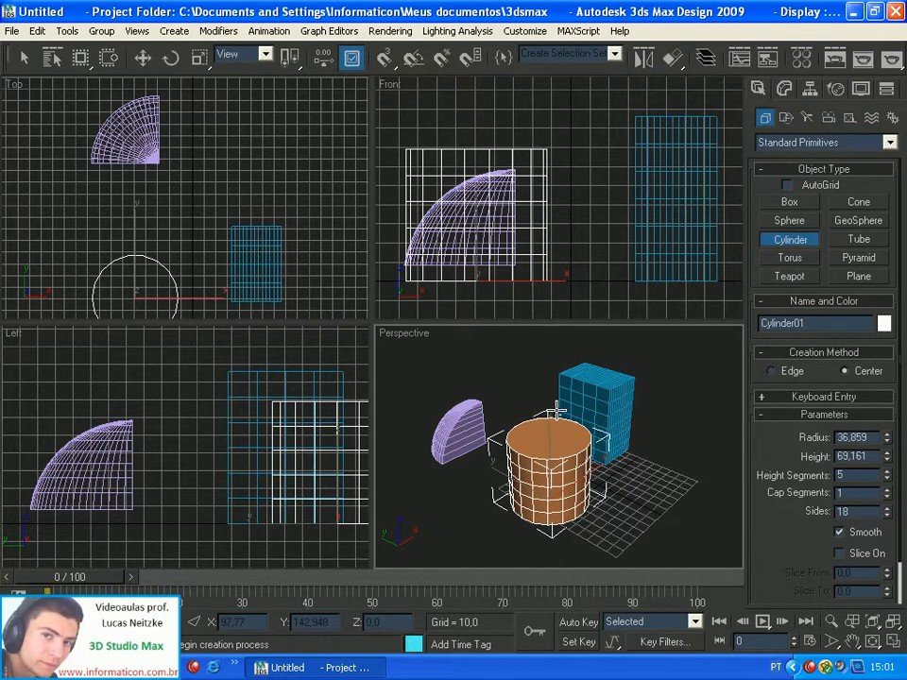
click(555, 404)
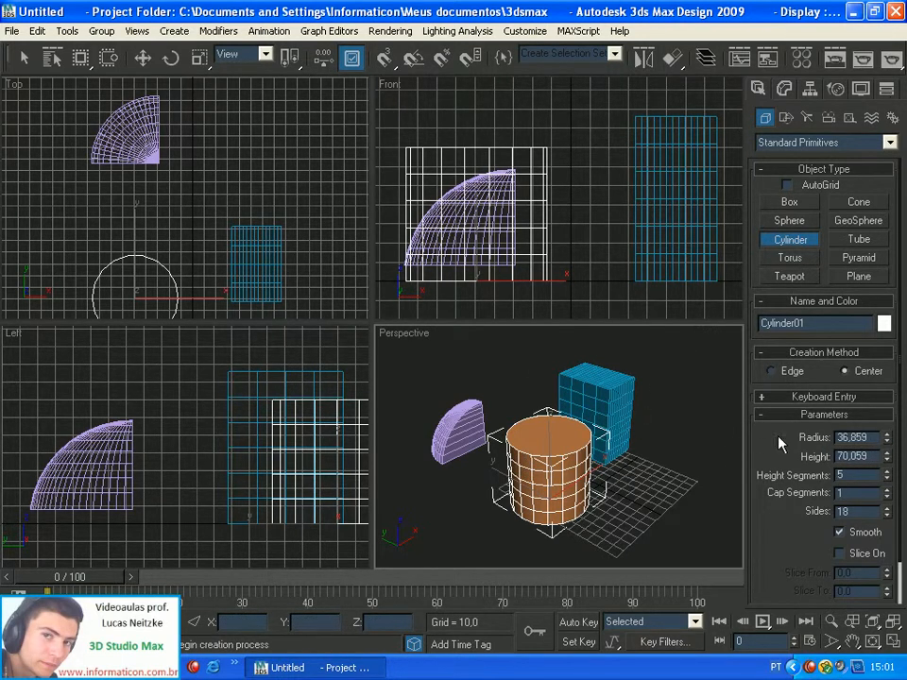
Adjust the cylinder's radius to 35,385 and its height to 134,514
click(783, 92)
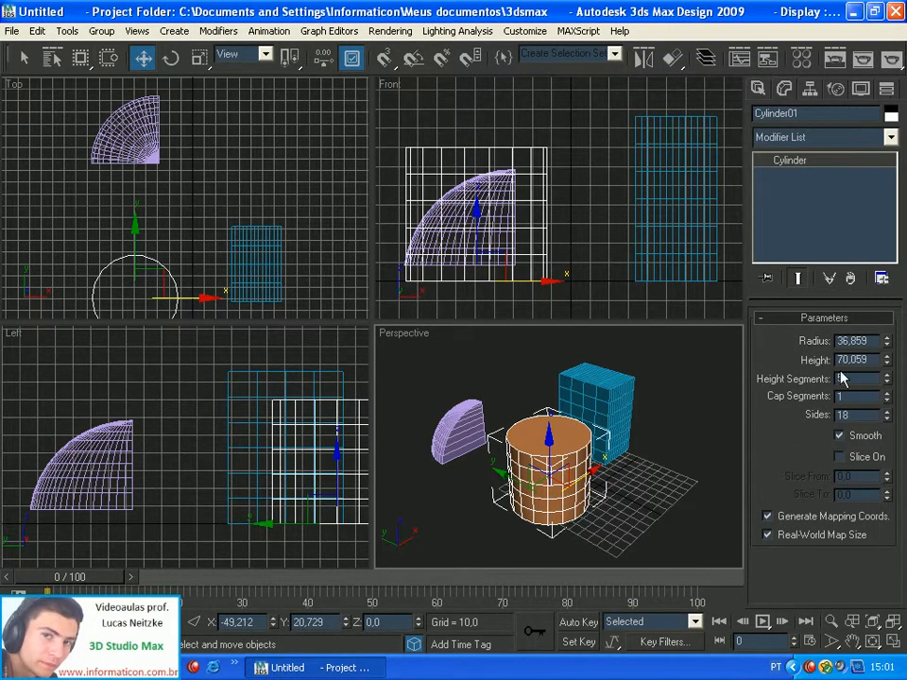
click(885, 338)
drag(888, 348, 859, 276)
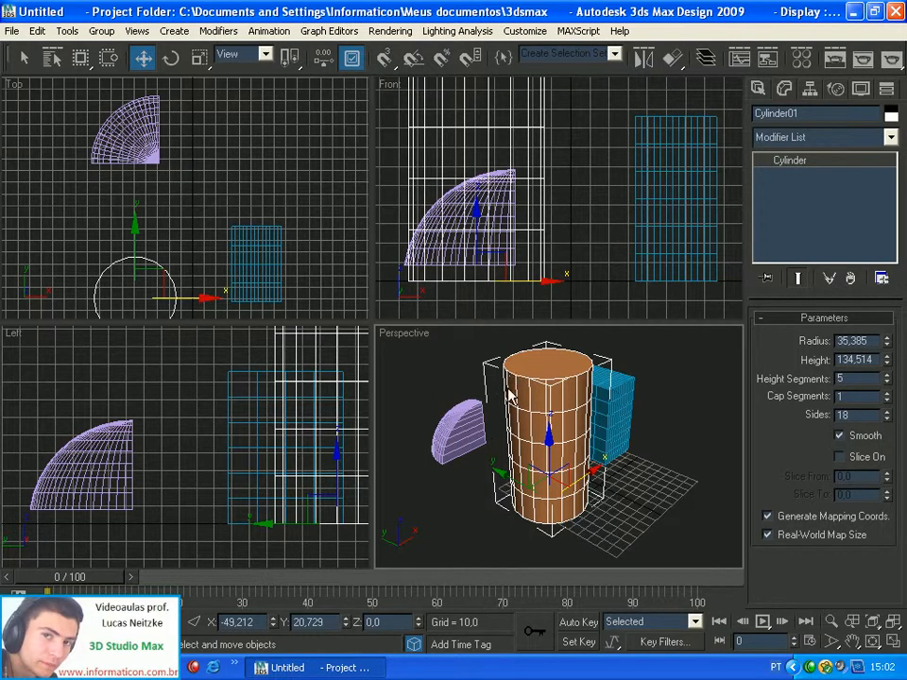
Set the cylinder's height segments to 14 and reduce its height to 133,169
middle_drag(561, 444, 598, 478)
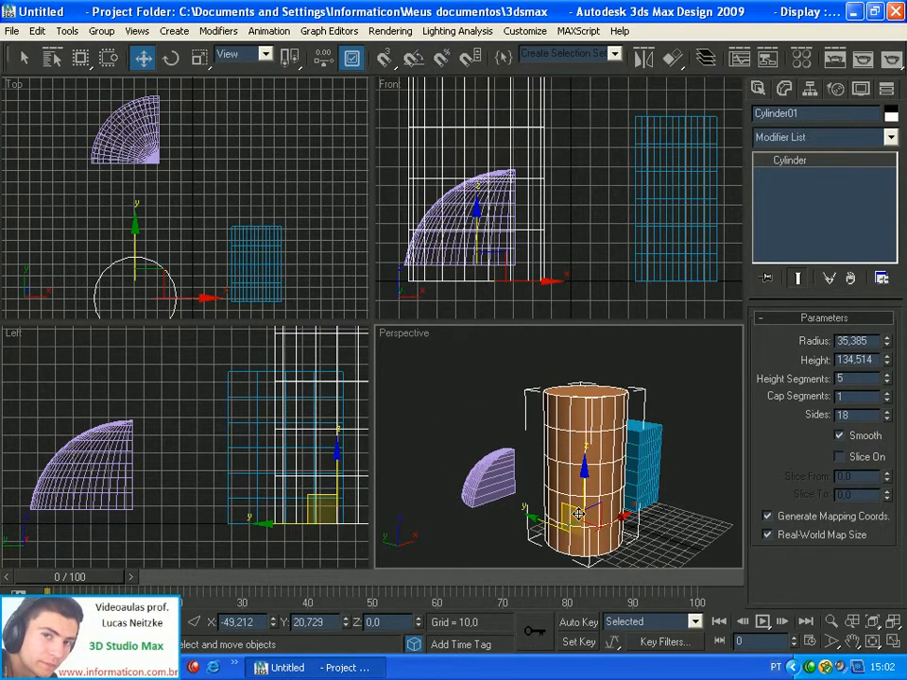
click(887, 383)
click(887, 382)
click(887, 382)
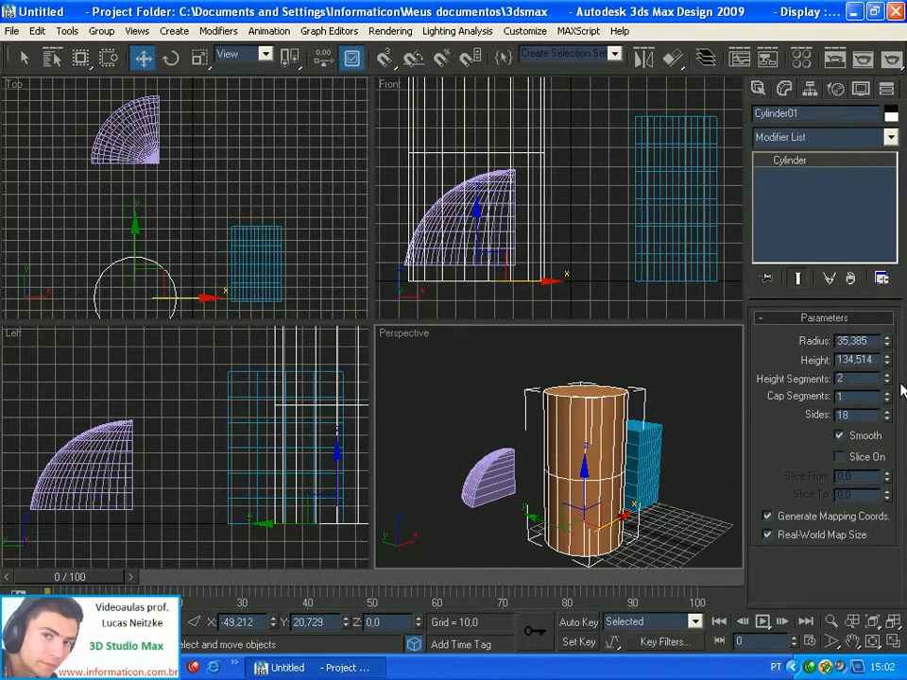
triple_click(886, 375)
triple_click(886, 376)
triple_click(886, 376)
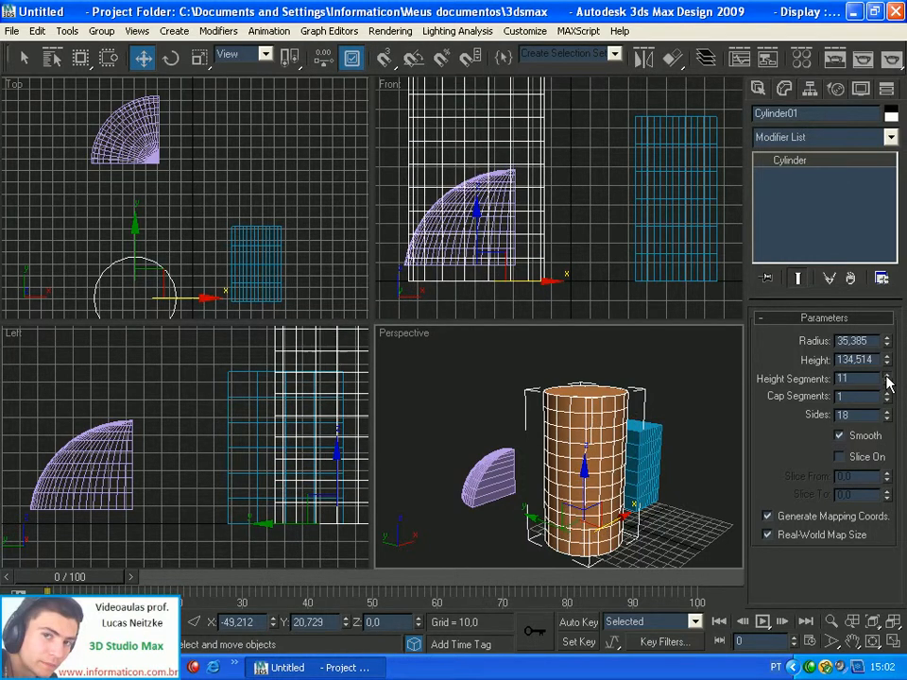
double_click(885, 376)
click(886, 375)
click(886, 365)
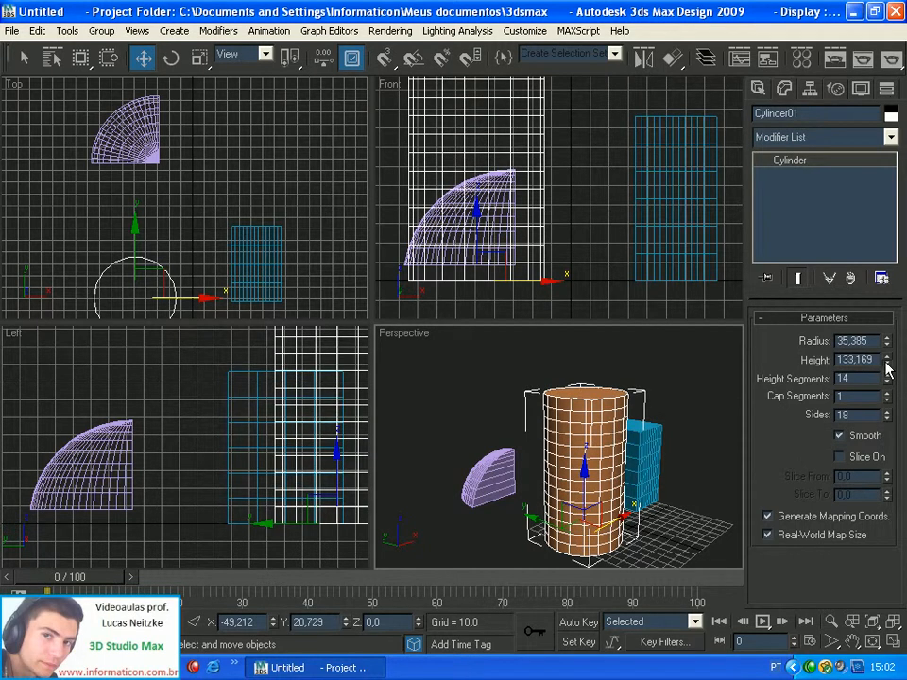
Try up to 5 cap segments on the cylinder and settle on 2
scroll(564, 491, down, 4)
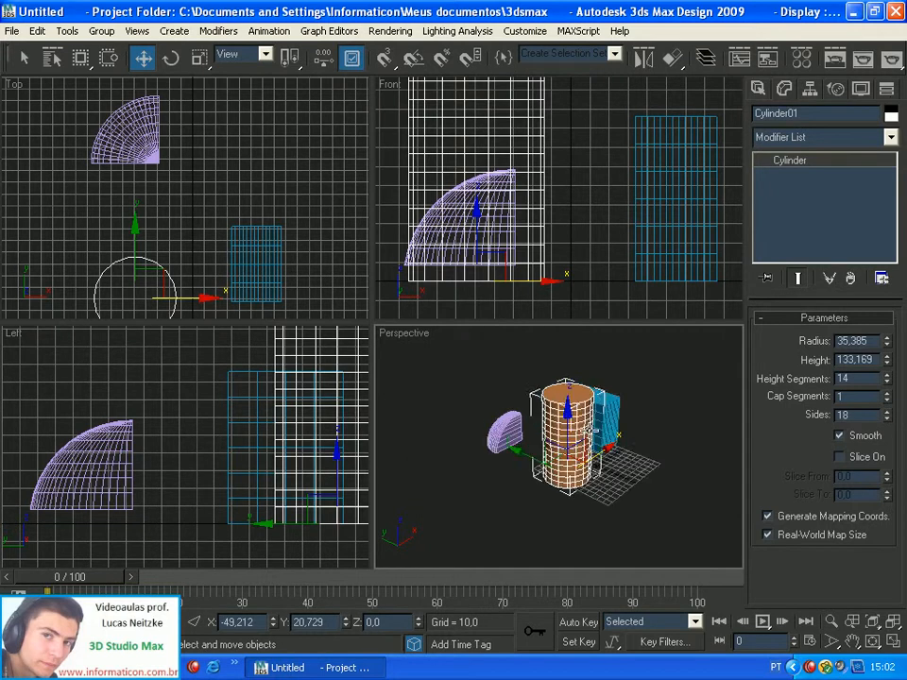
scroll(589, 430, up, 4)
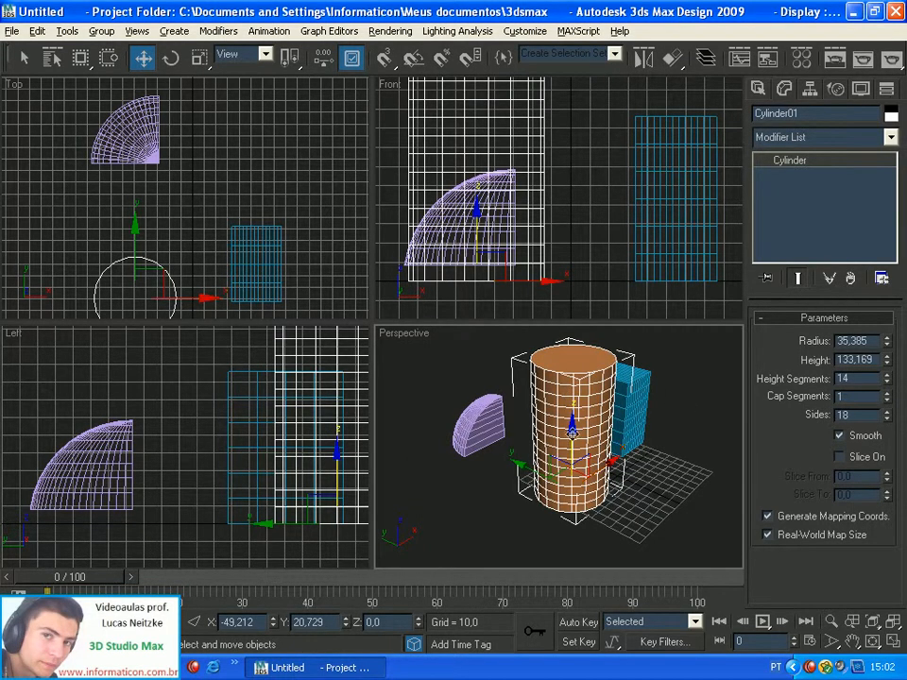
alt+middle_drag(566, 443, 594, 306)
alt+middle_drag(593, 401, 595, 550)
click(886, 392)
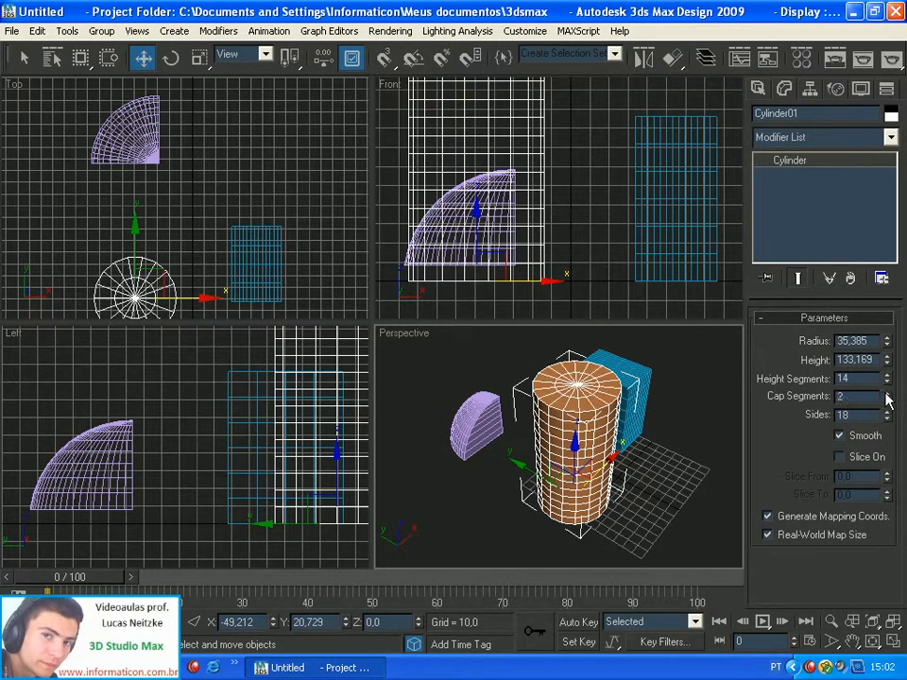
click(886, 393)
click(886, 393)
click(886, 393)
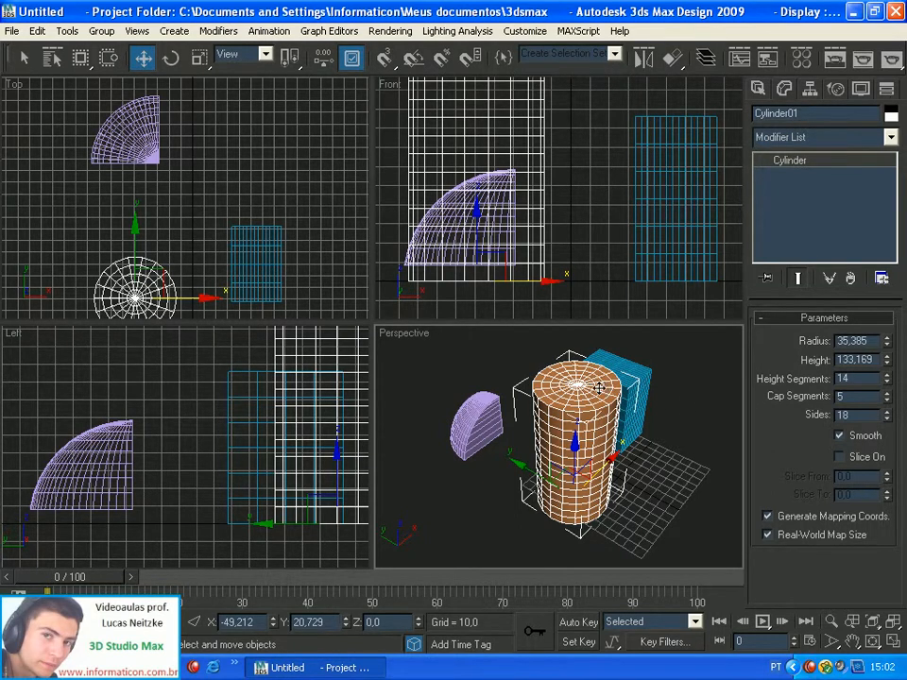
click(886, 400)
click(886, 400)
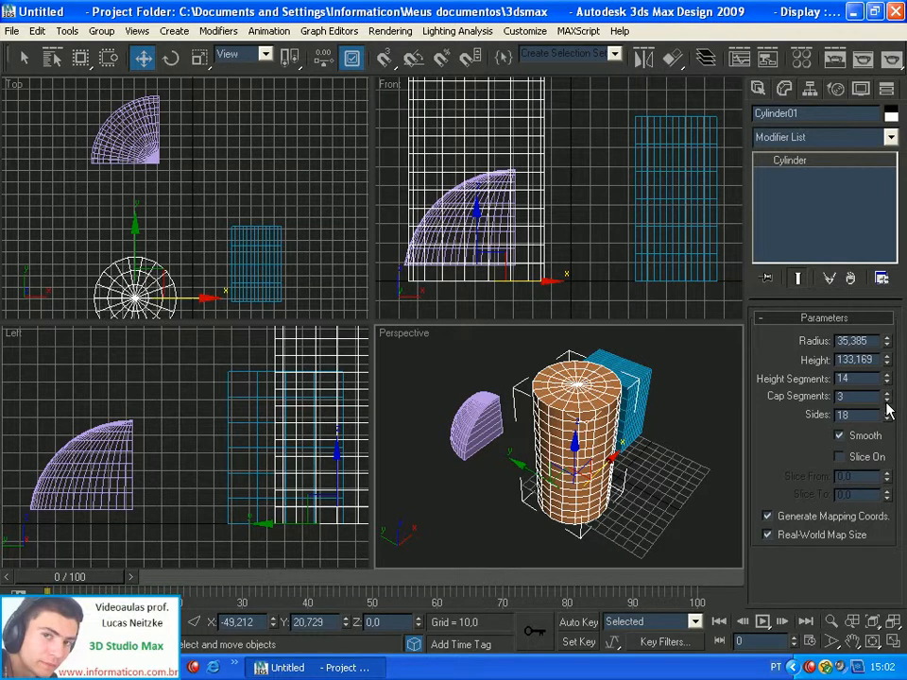
click(886, 401)
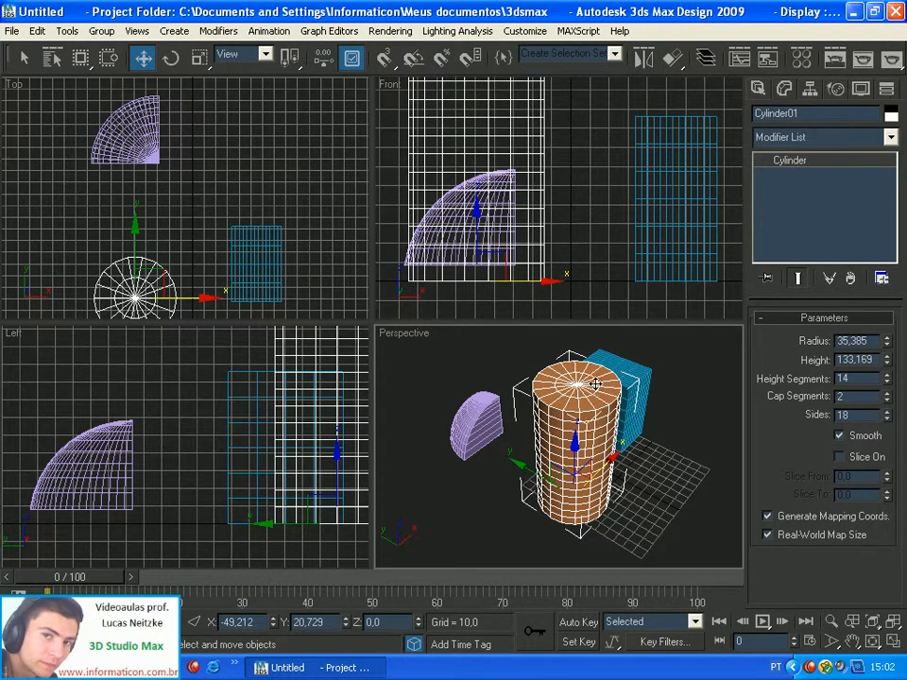
Hide the grid in the Perspective viewport and maximize that viewport
alt+middle_drag(596, 383, 578, 413)
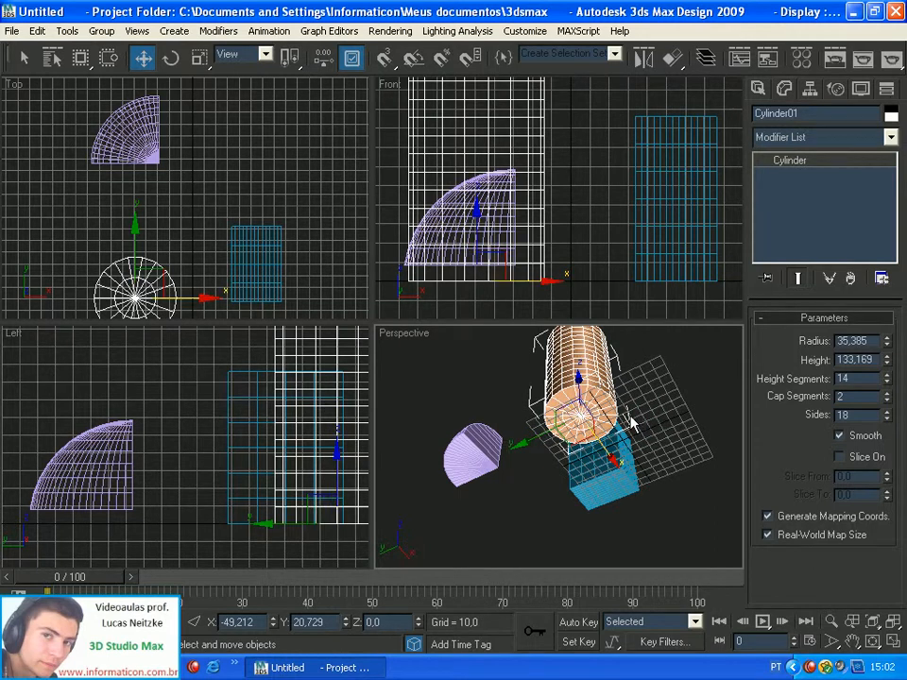
right_click(398, 335)
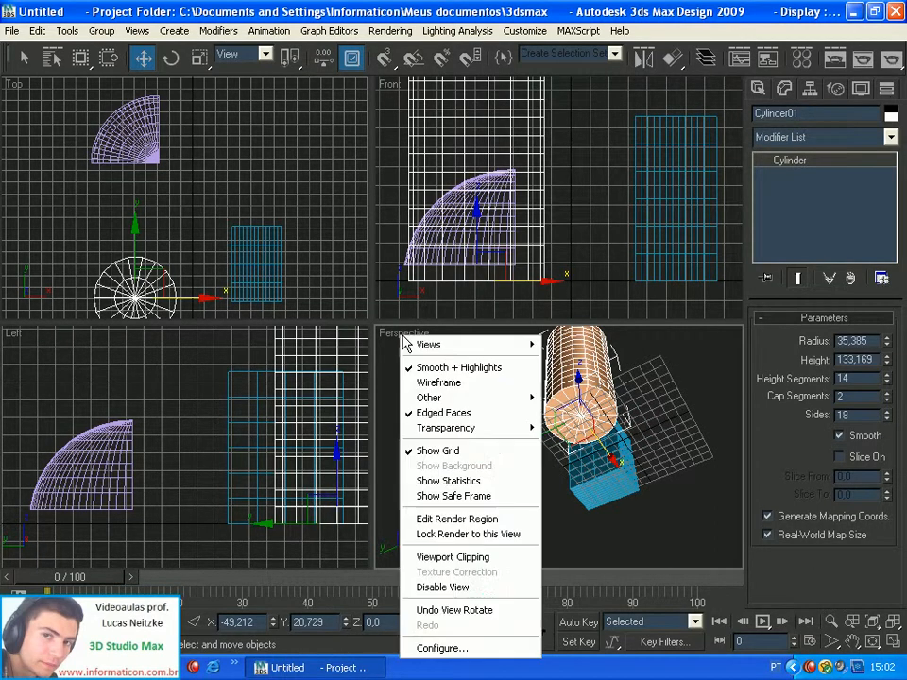
click(477, 448)
alt+middle_drag(630, 461, 572, 468)
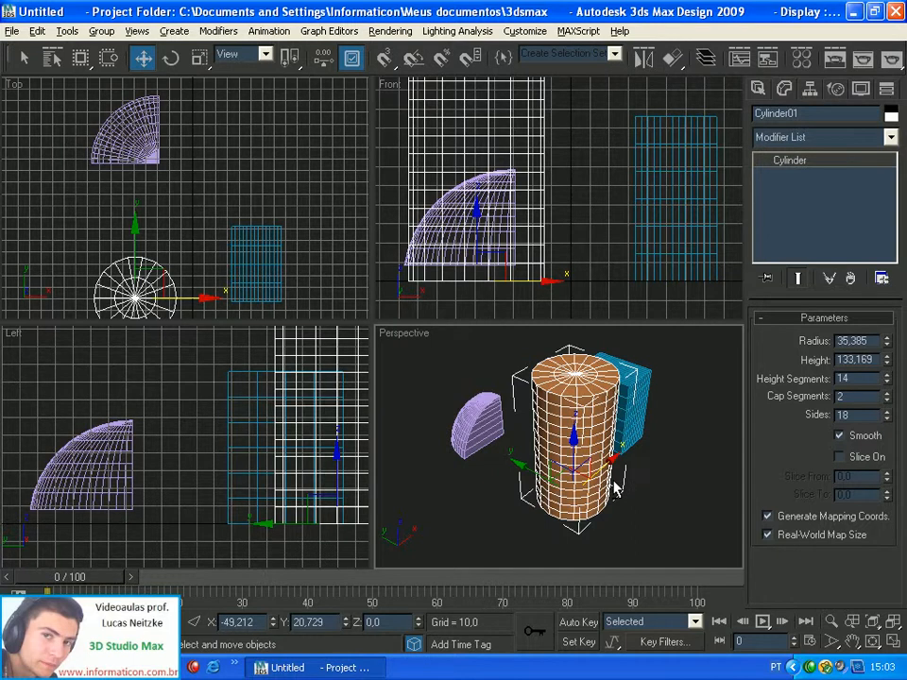
click(893, 645)
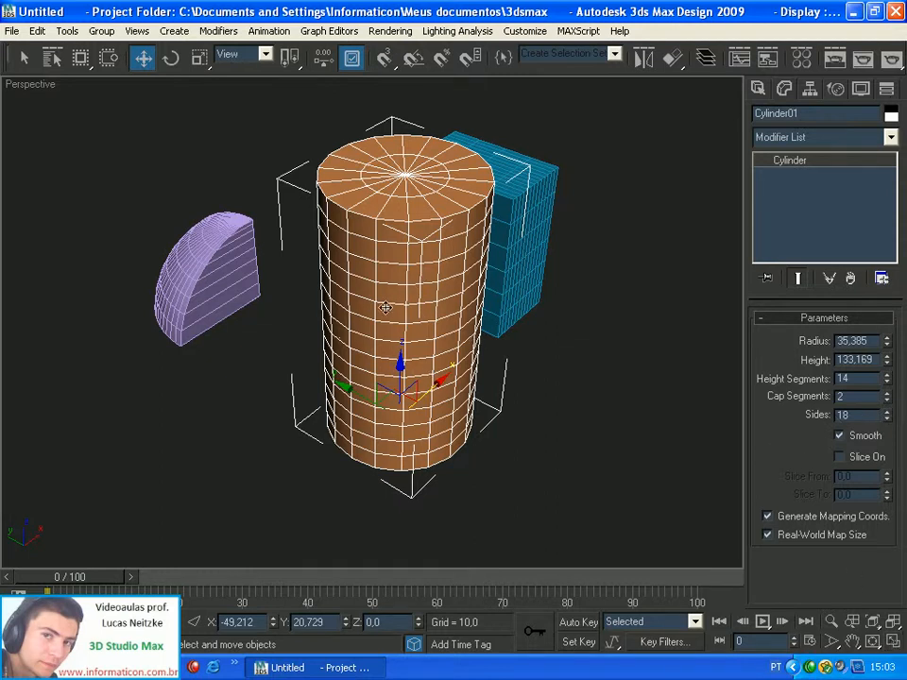
Set the cylinder's sides to 3 and inspect the resulting prism from above and from the side
alt+middle_drag(386, 308, 444, 387)
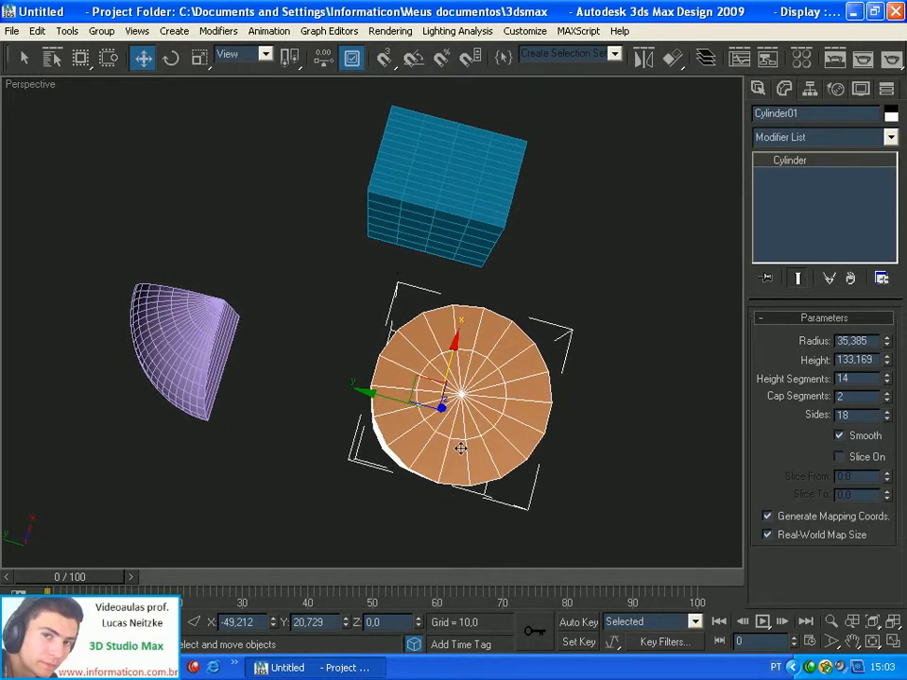
drag(854, 414, 825, 414)
text(3)
key(Return)
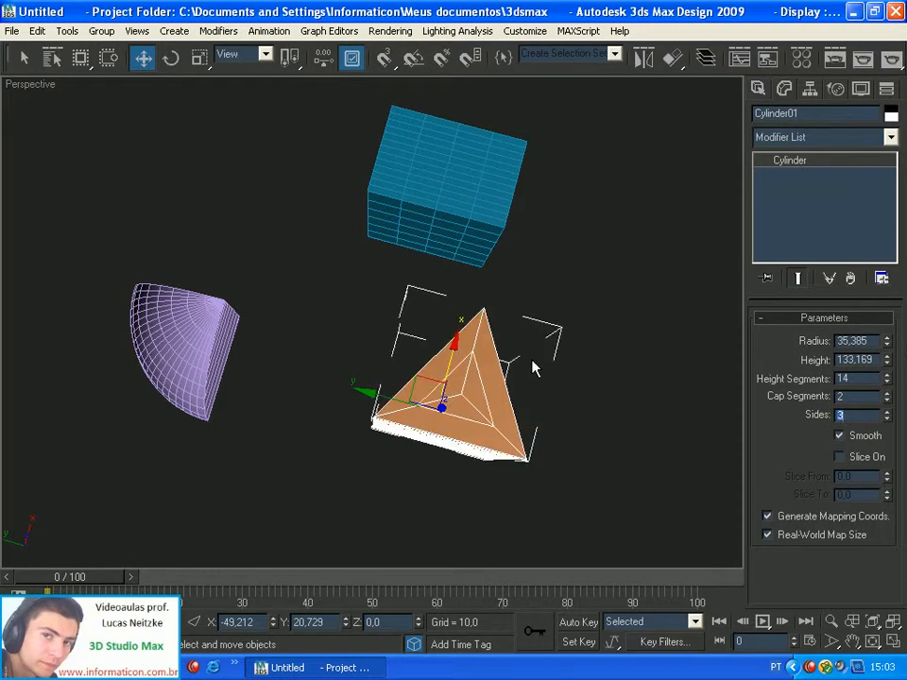
alt+middle_drag(615, 322, 485, 350)
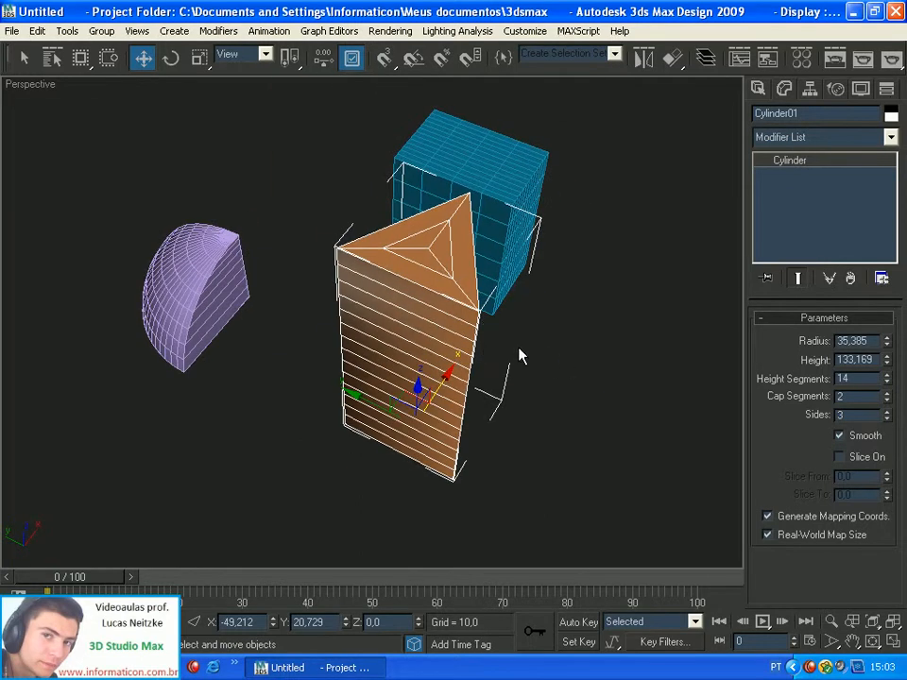
Set the cylinder's number of sides to 50
scroll(520, 346, up, 5)
drag(885, 418, 765, 405)
text(5)
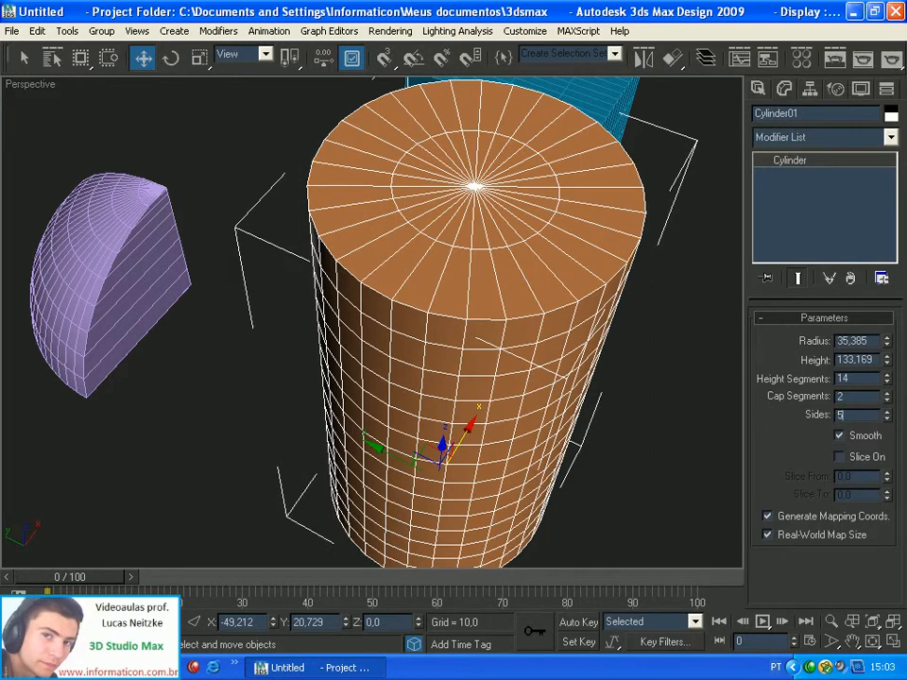
text(0)
key(Return)
Render the Perspective view with all three objects in frame and close the rendered image
alt+middle_drag(608, 462, 505, 441)
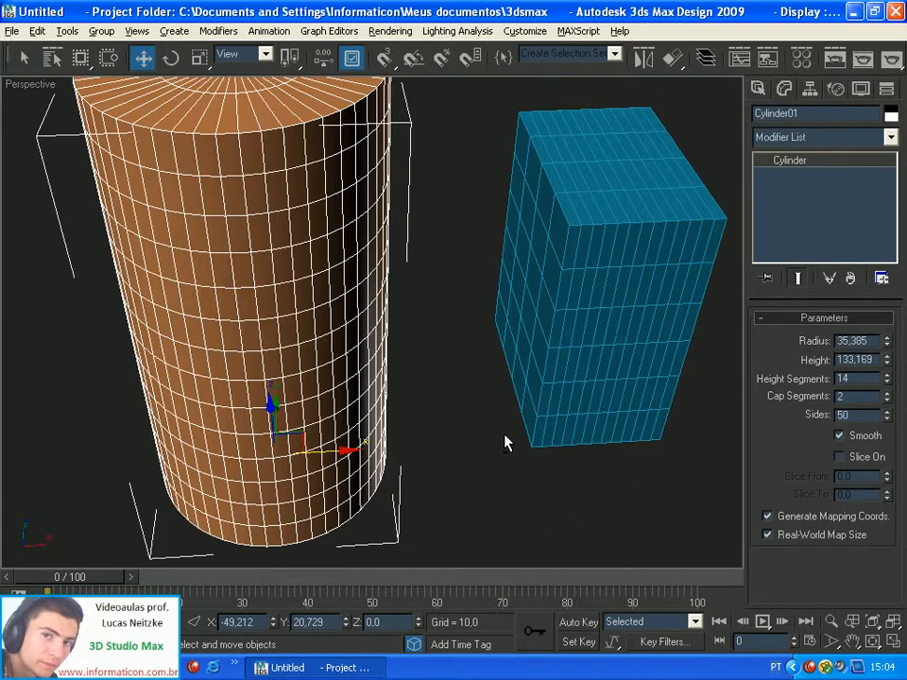
scroll(515, 437, down, 5)
alt+middle_drag(462, 409, 607, 374)
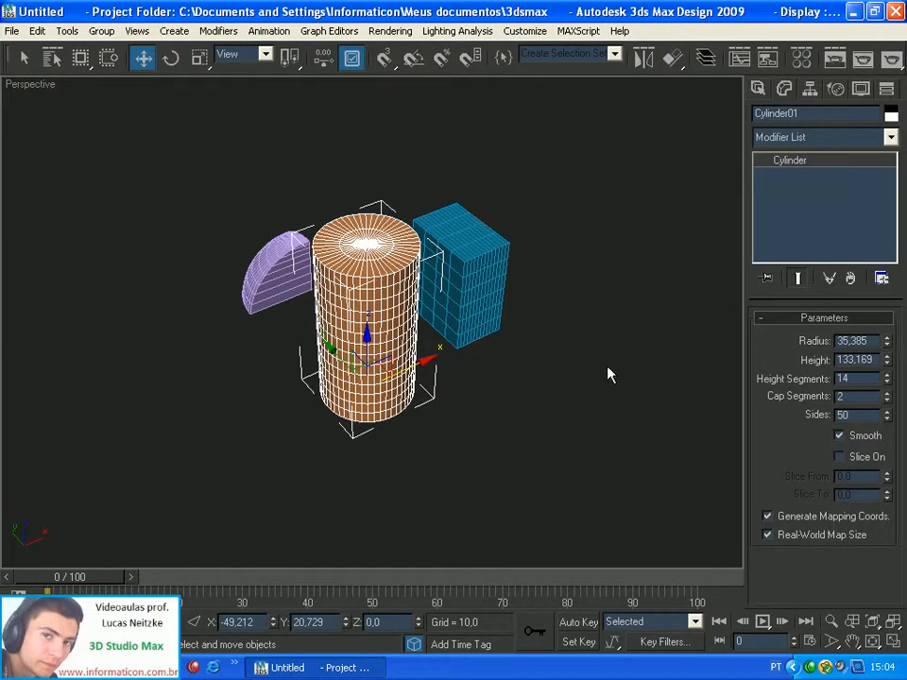
click(891, 60)
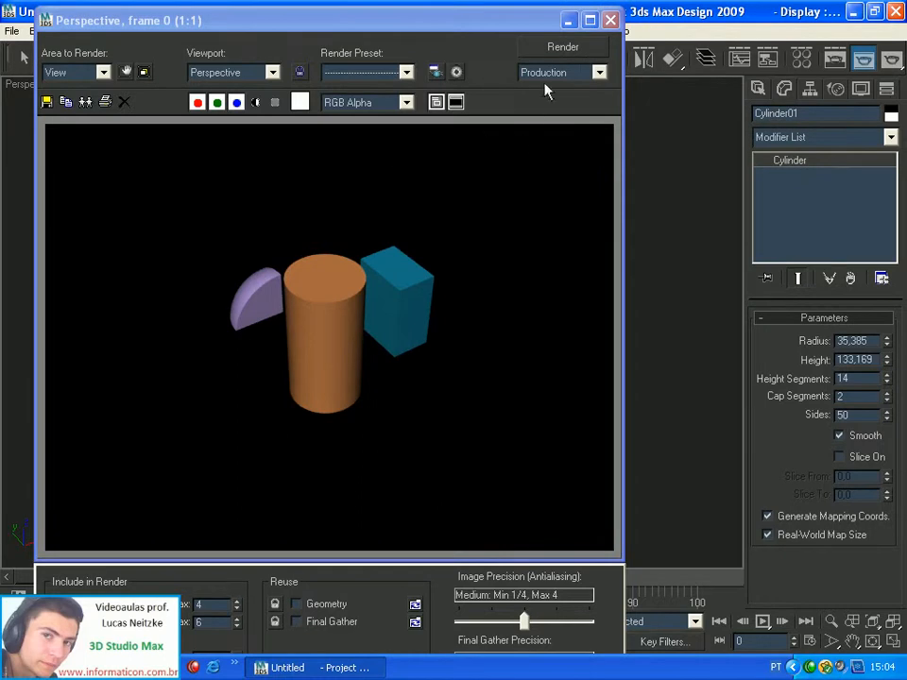
click(610, 20)
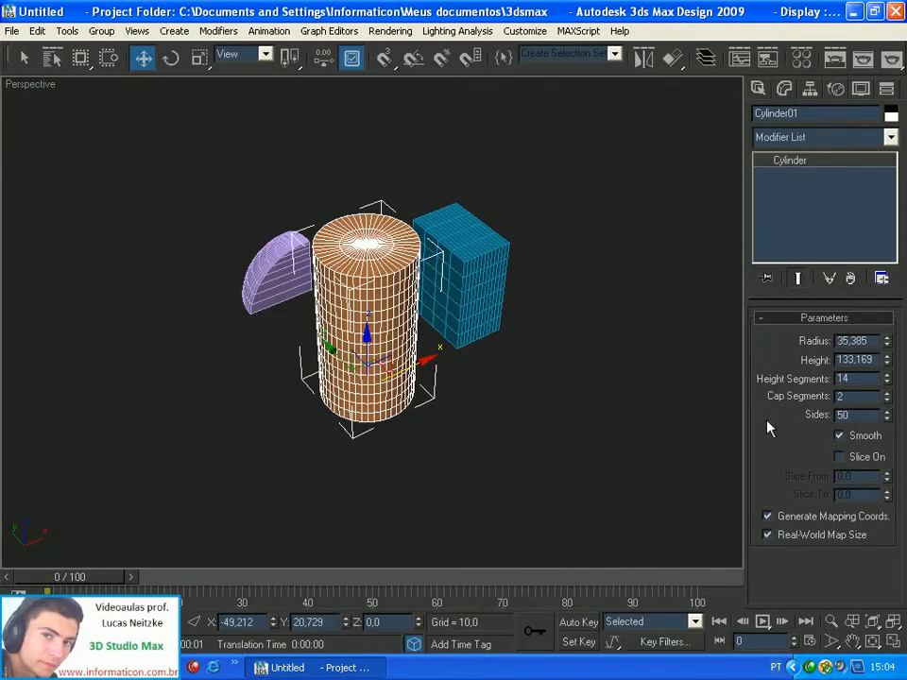
Select the cylinder again and set its number of sides to 10
click(593, 395)
scroll(354, 377, up, 5)
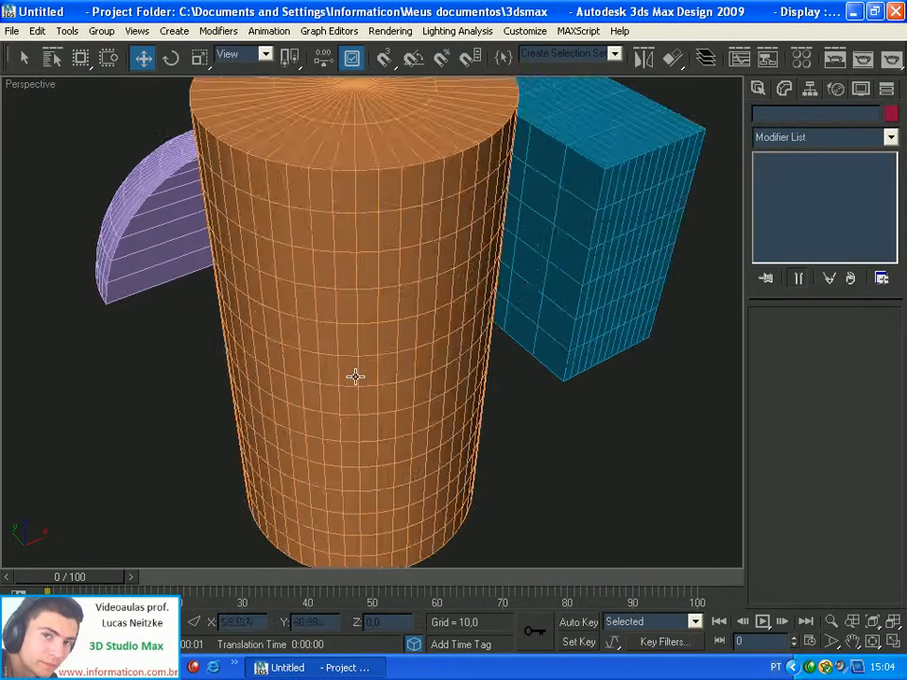
click(353, 375)
scroll(660, 444, down, 5)
double_click(843, 416)
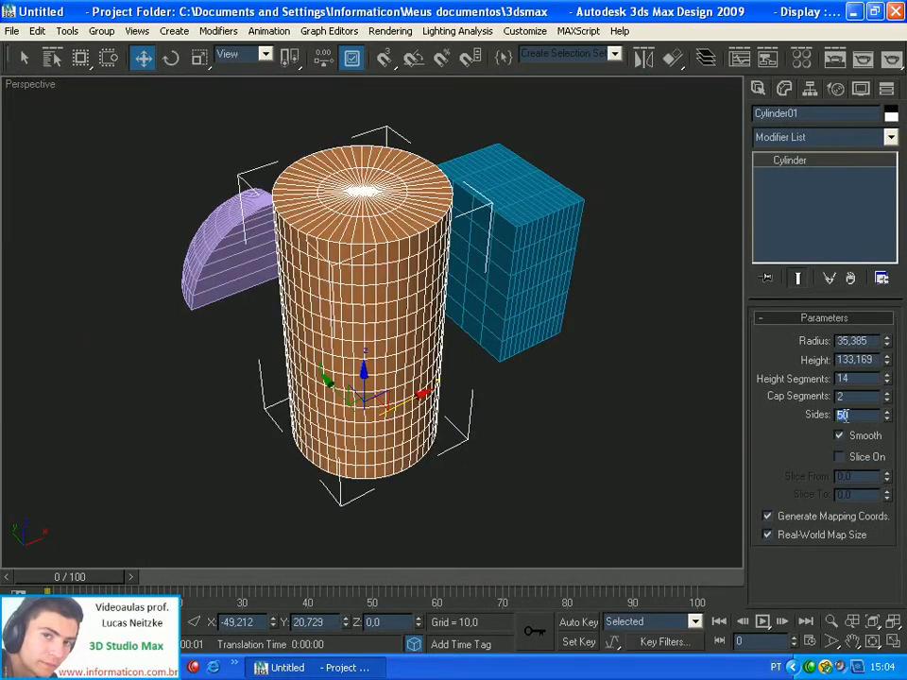
text(10)
key(Return)
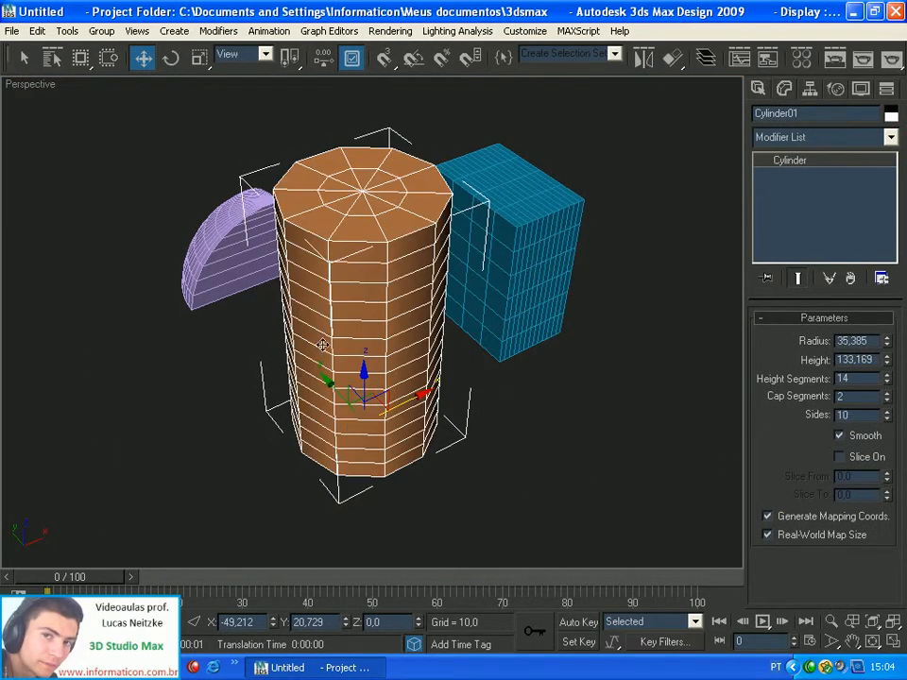
Turn off the edged faces display in the Perspective view and disable Smooth on the cylinder
key(F4)
key(F4)
key(F4)
key(F4)
key(F4)
key(F4)
key(F4)
key(F4)
key(F4)
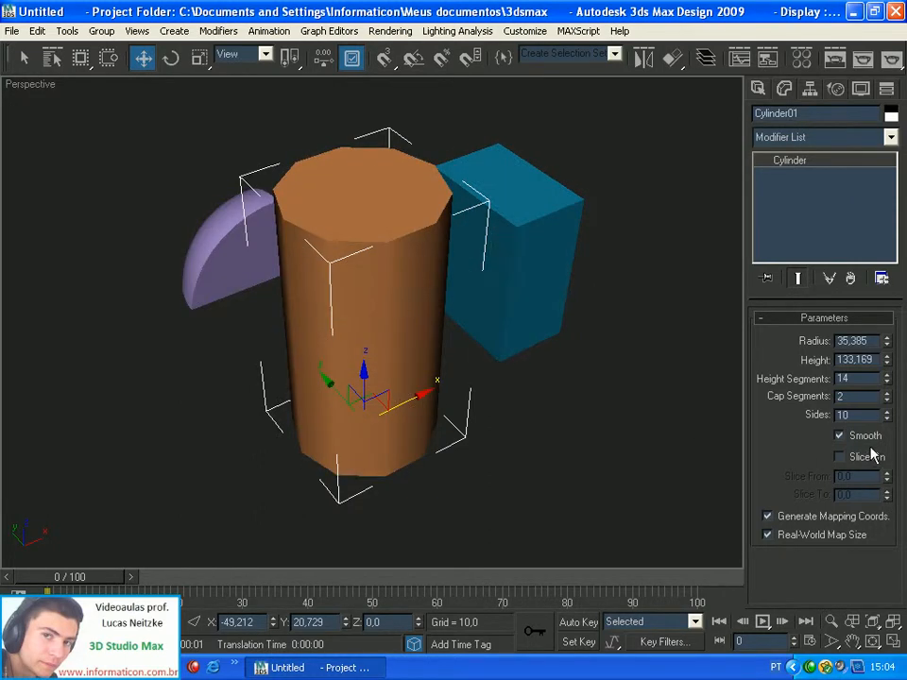
click(840, 441)
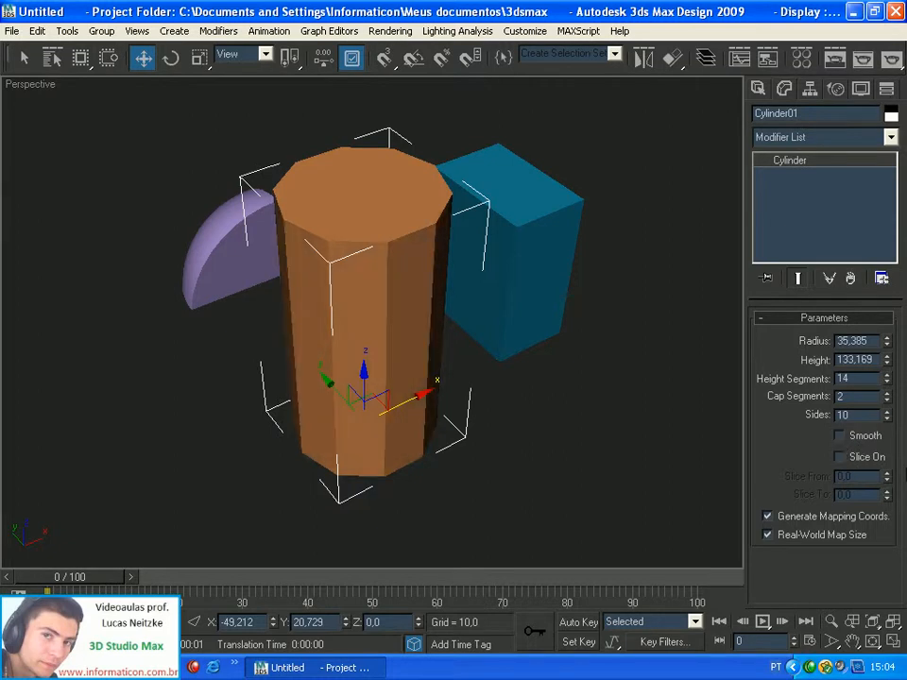
Compare the cylinder with and without Smooth, leave it disabled, render the Perspective view and close the rendered image
click(840, 438)
click(842, 437)
click(841, 437)
click(841, 437)
click(891, 60)
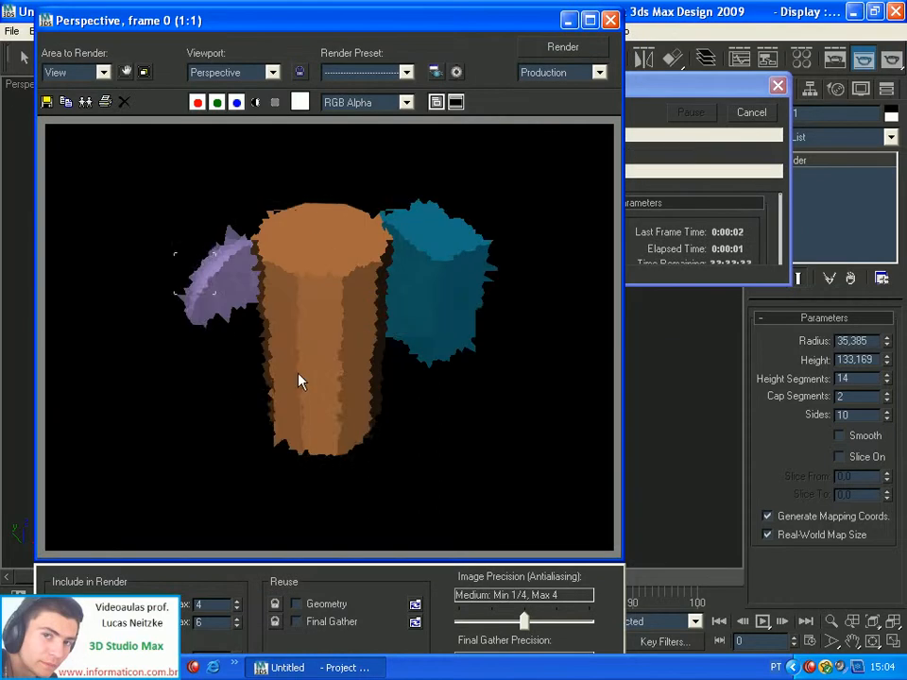
click(611, 20)
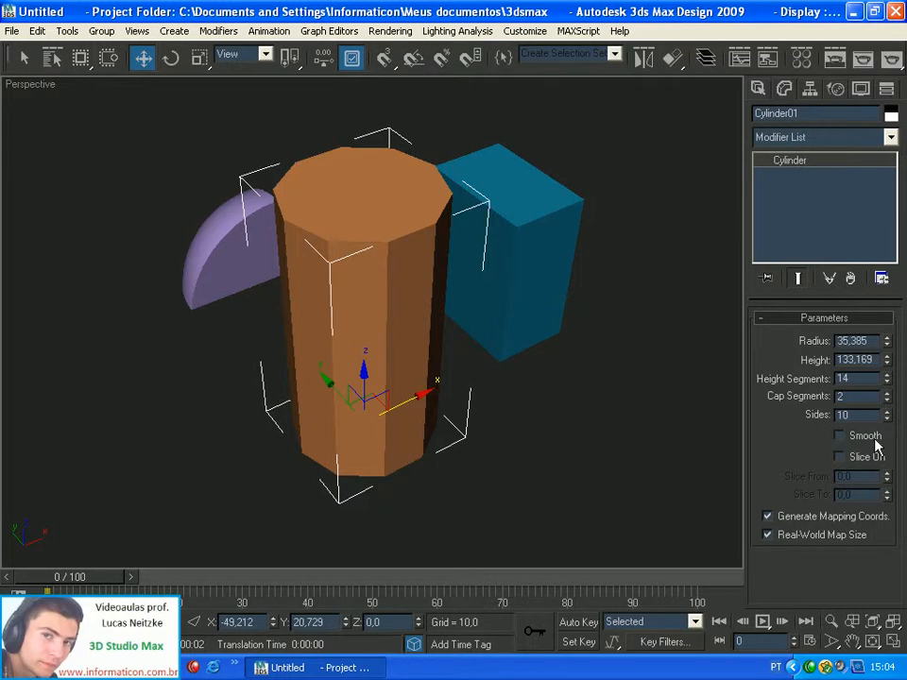
Enable Smooth on the cylinder and inspect its shading from a slightly higher angle
click(837, 436)
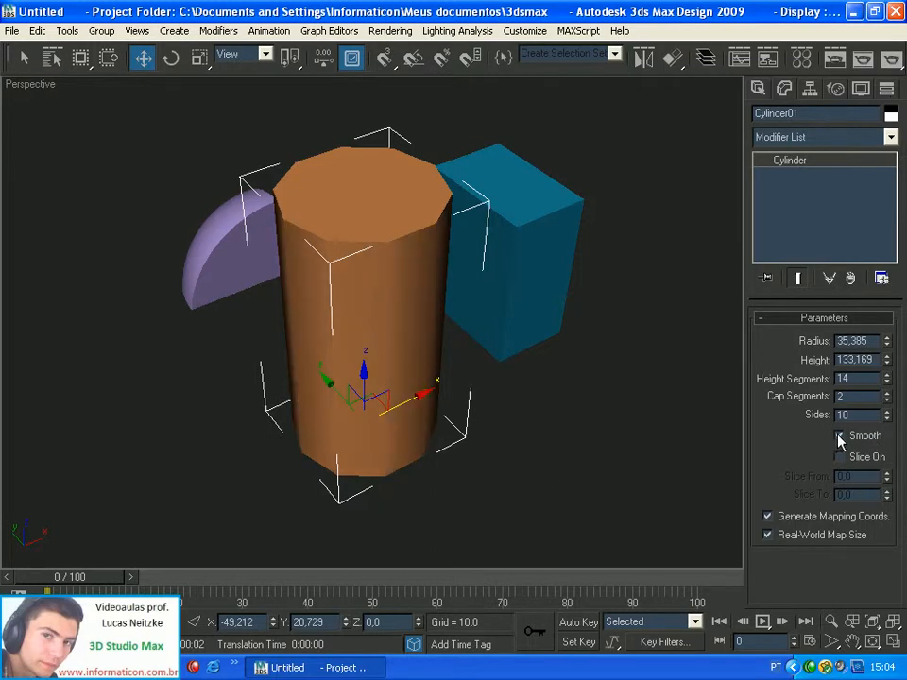
mouse_move(369, 344)
alt+middle_down()
mouse_move(525, 421)
mouse_move(398, 287)
mouse_move(228, 277)
mouse_move(299, 188)
mouse_move(373, 297)
mouse_move(372, 351)
alt+middle_up()
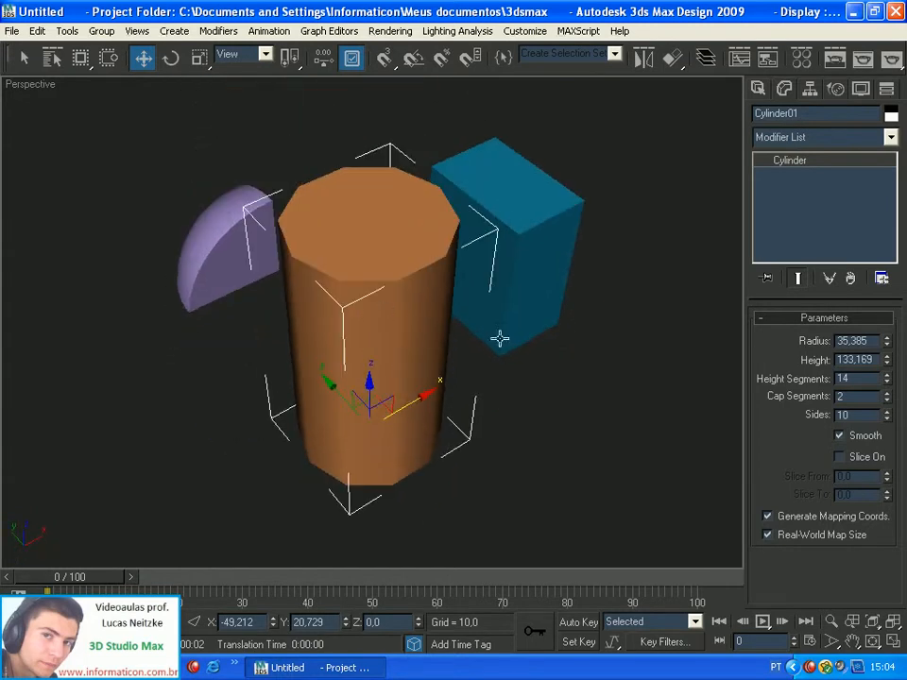
scroll(384, 337, up, 4)
scroll(379, 336, down, 2)
scroll(379, 336, down, 3)
Select the sphere to review its slice settings, and select the cylinder again
click(213, 213)
drag(877, 476, 844, 441)
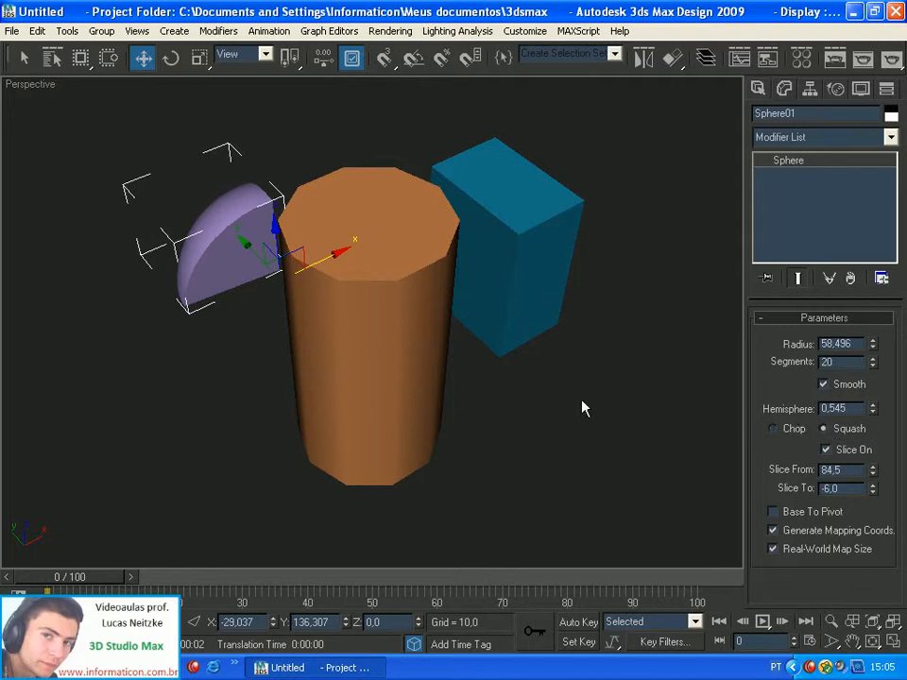
click(387, 366)
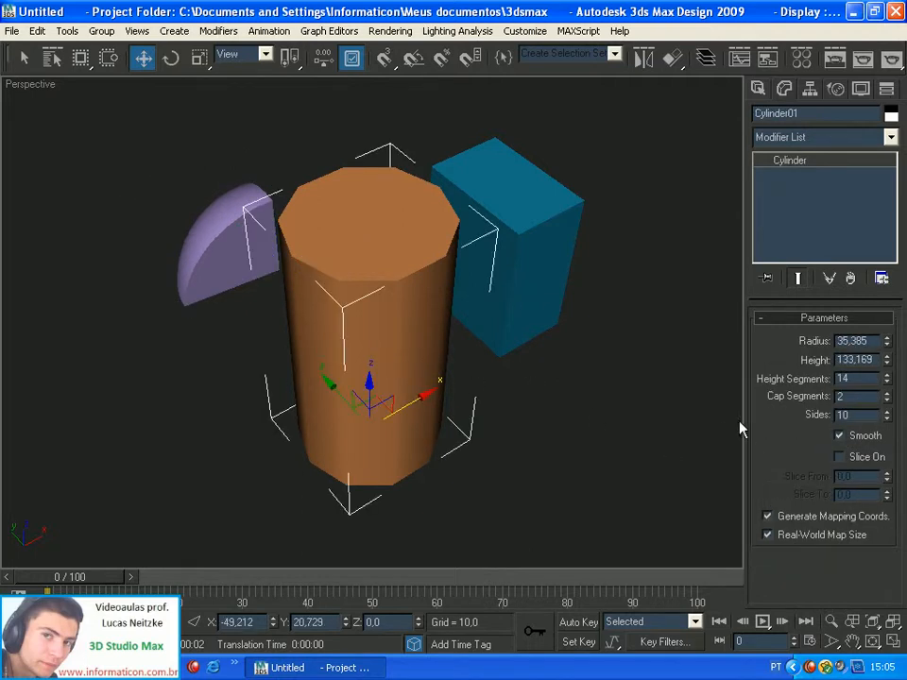
Enable Slice On for the cylinder, with Slice From at 81 and Slice To at -12.5
click(840, 457)
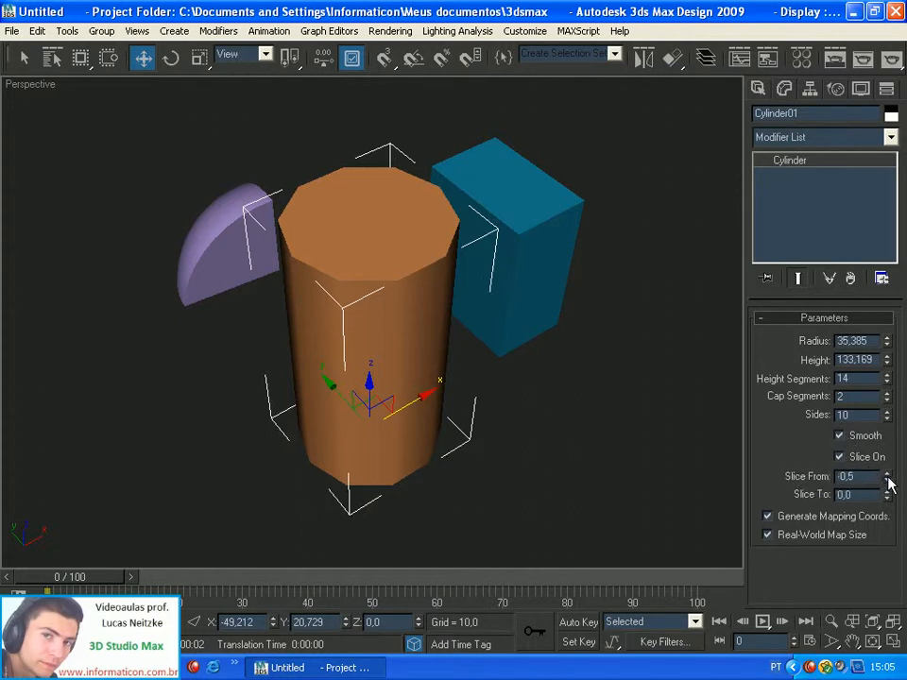
drag(888, 482, 883, 333)
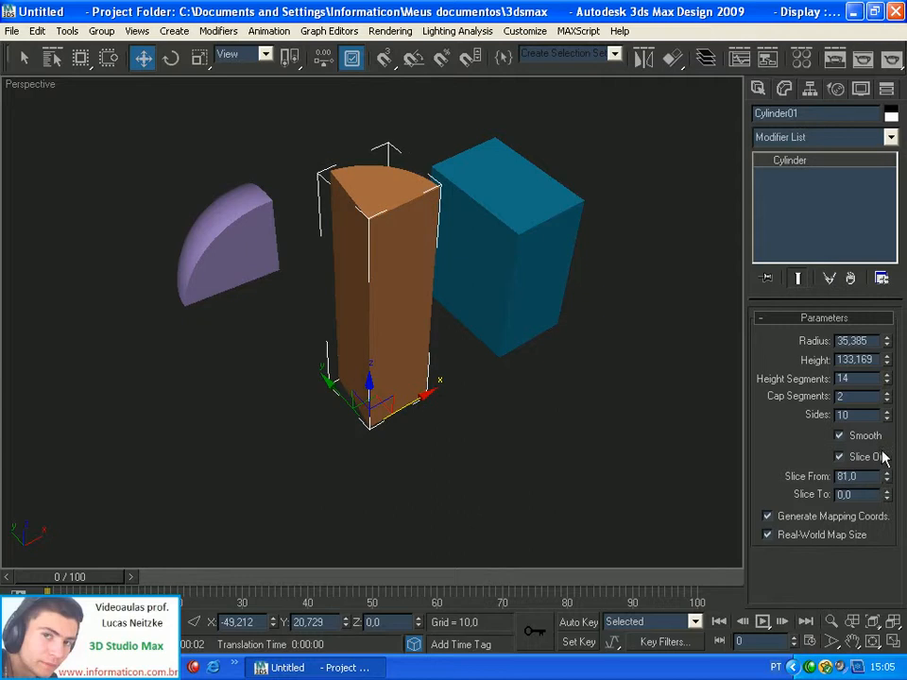
drag(888, 495, 808, 475)
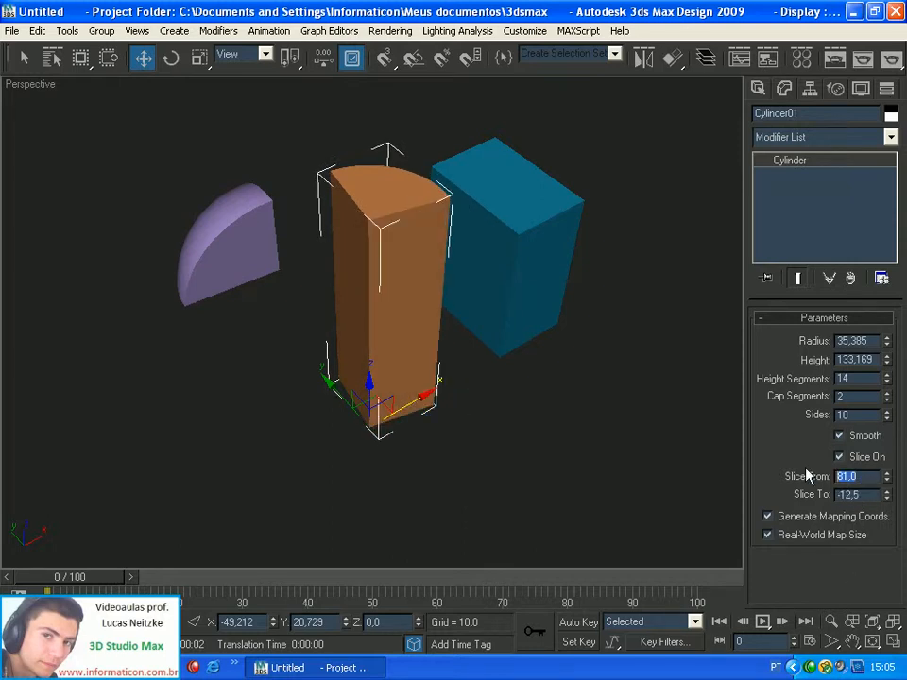
Set the cylinder's Slice From to 180 and Slice To to 0
text(180)
key(Tab)
text(0)
key(Return)
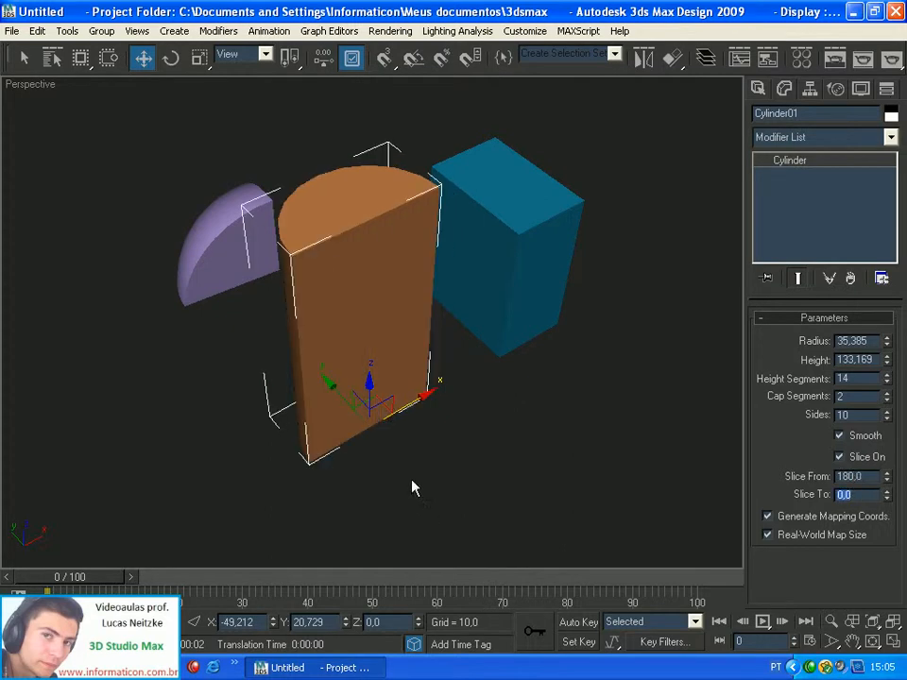
mouse_move(386, 352)
alt+middle_down()
mouse_move(408, 407)
mouse_move(417, 385)
mouse_move(404, 352)
alt+middle_up()
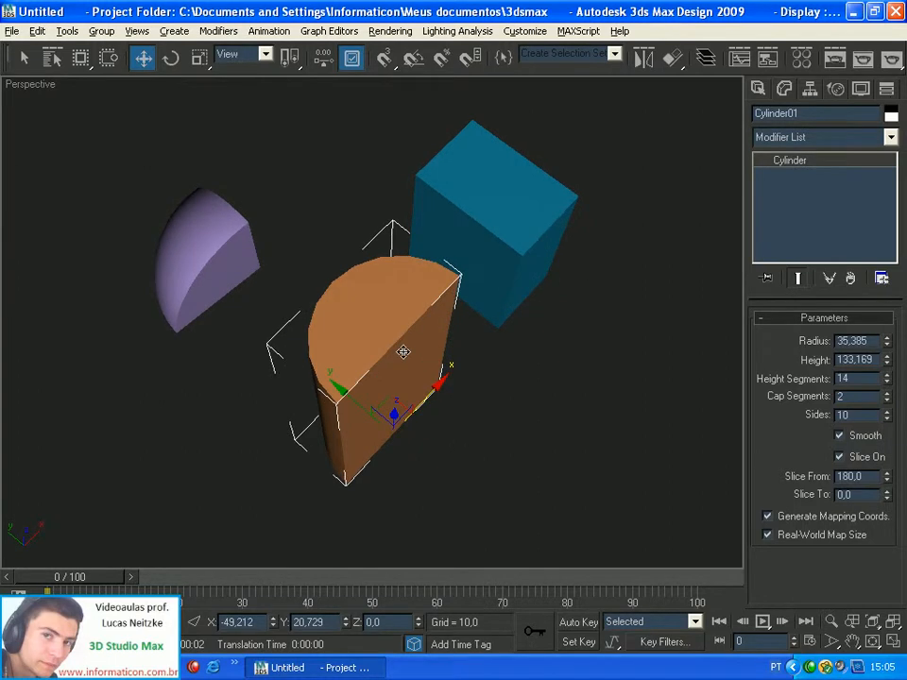
Select the sphere and set its Slice From to 90 and Slice To to 0
click(210, 255)
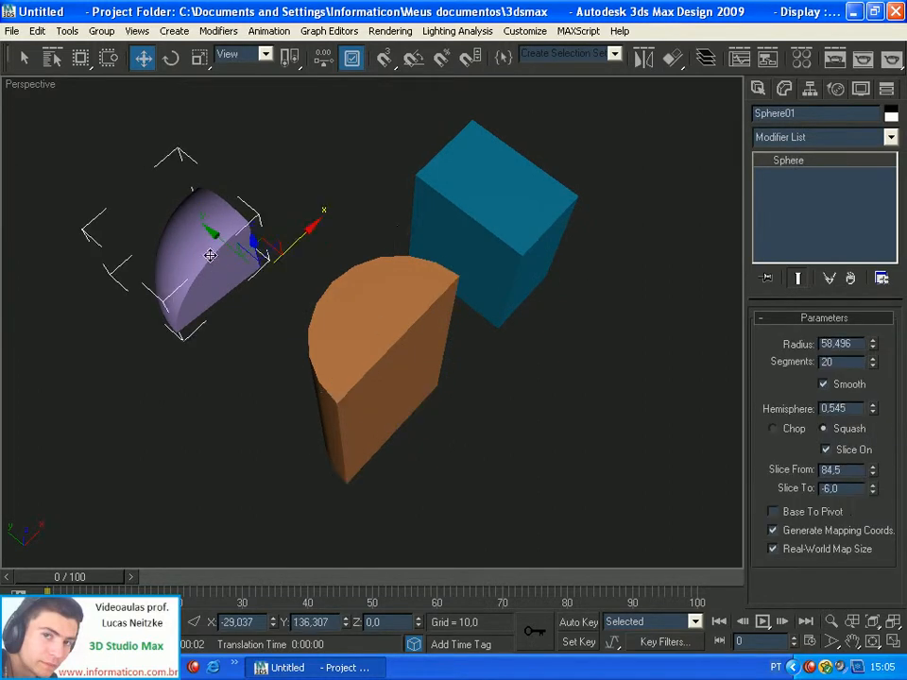
double_click(847, 470)
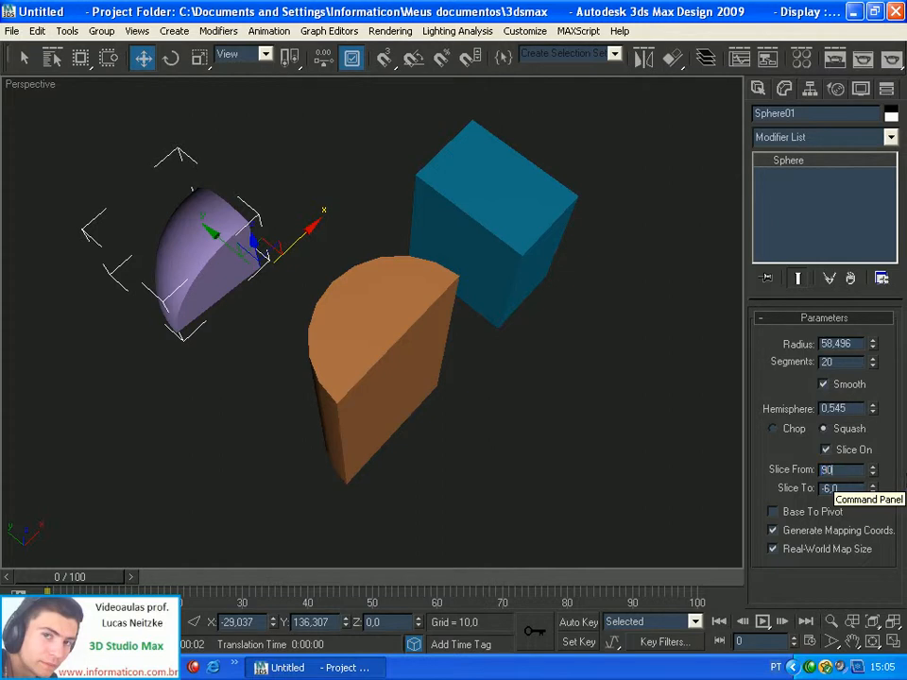
key(Tab)
text(0)
key(Return)
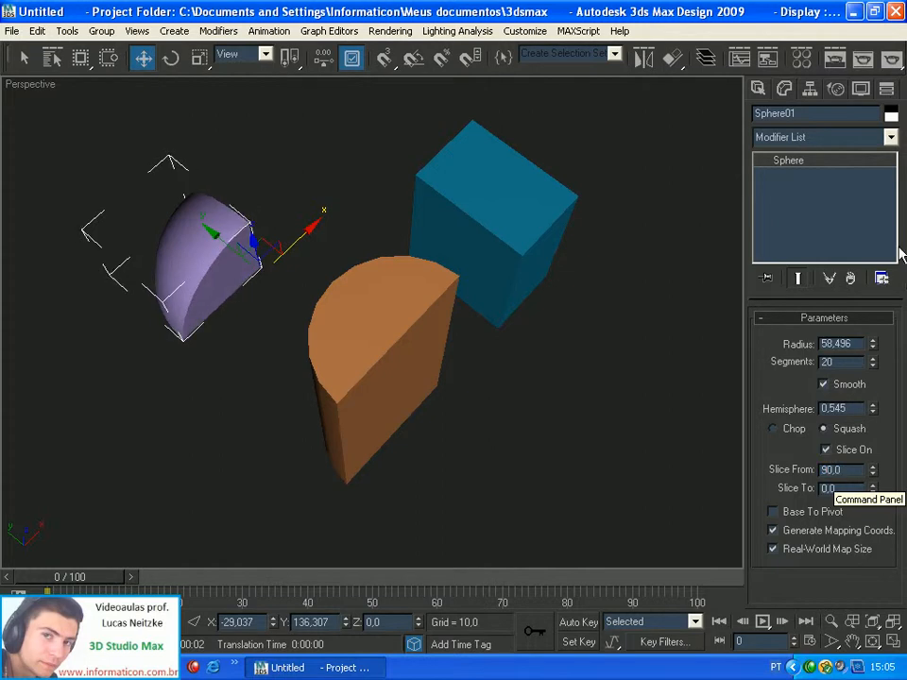
Set the sphere's Slice From to 180
double_click(843, 469)
text(180)
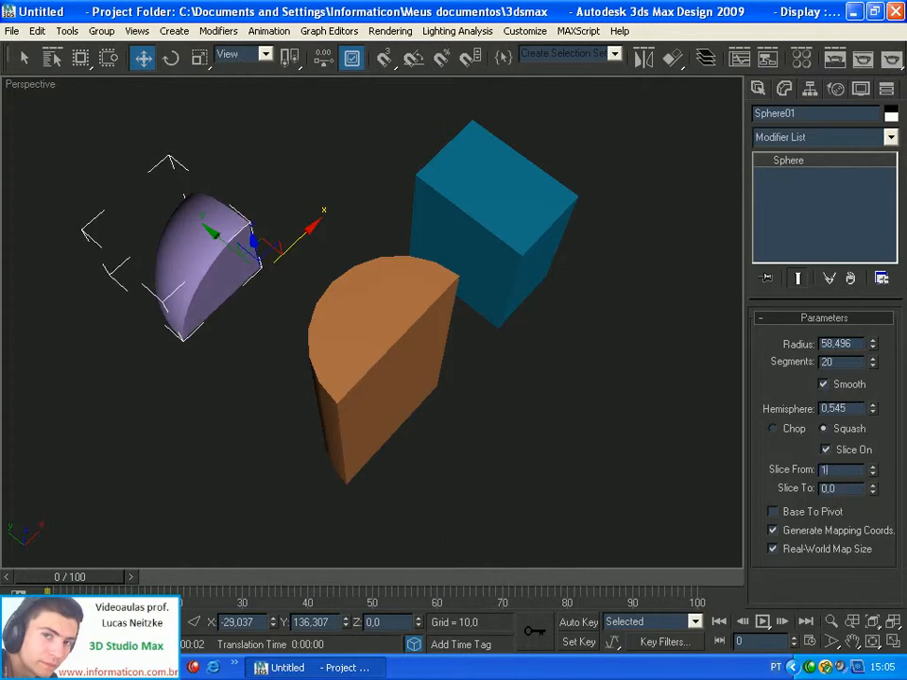
key(Return)
alt+middle_drag(307, 414, 635, 281)
Create a torus in the free space beside the objects, with Radius 1 about 75.6 and Radius 2 about 15.5
click(758, 87)
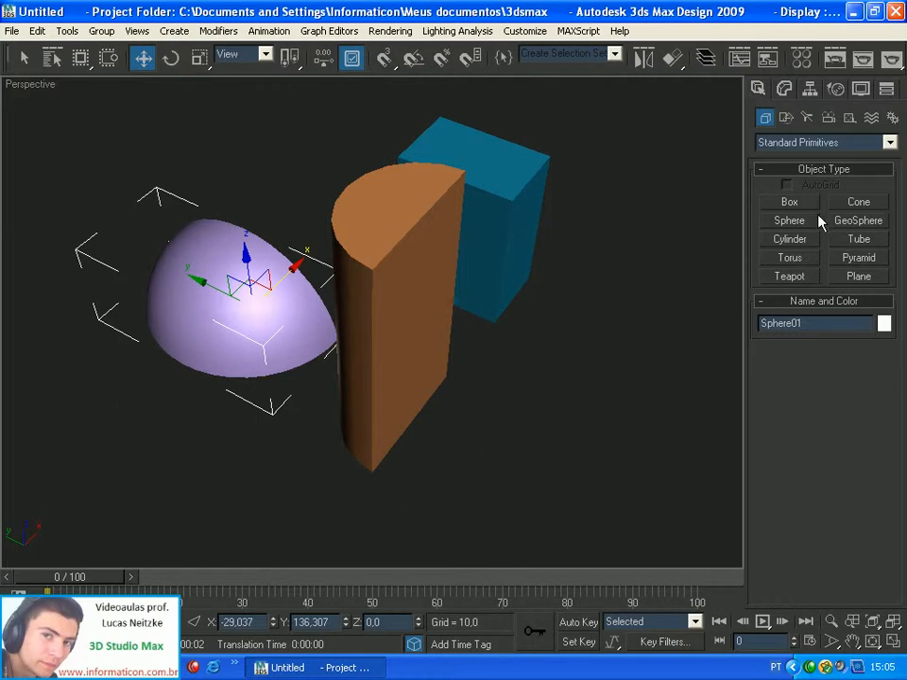
click(790, 258)
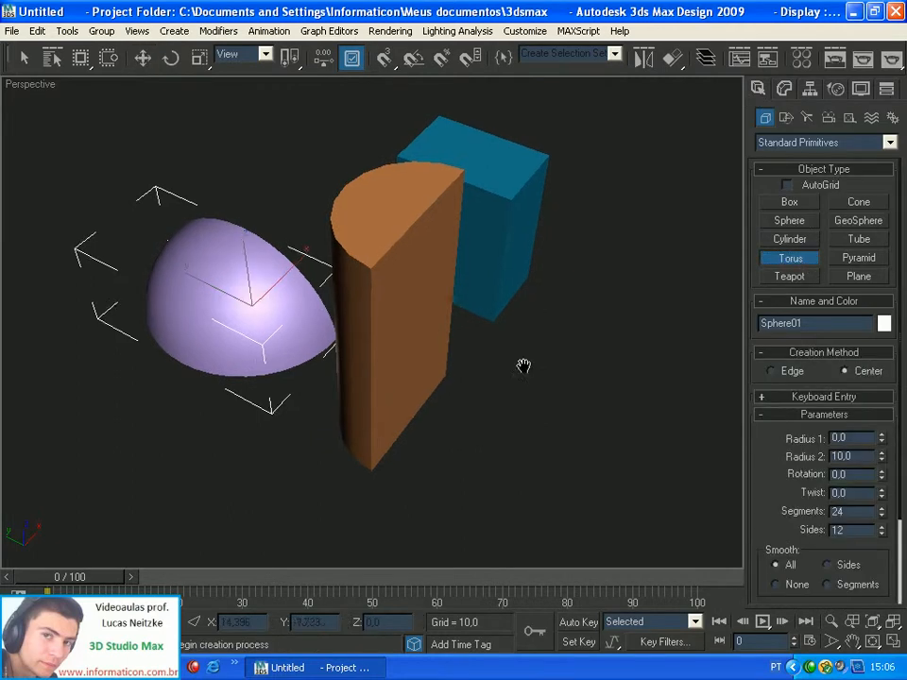
middle_drag(522, 367, 406, 280)
scroll(510, 338, down, 5)
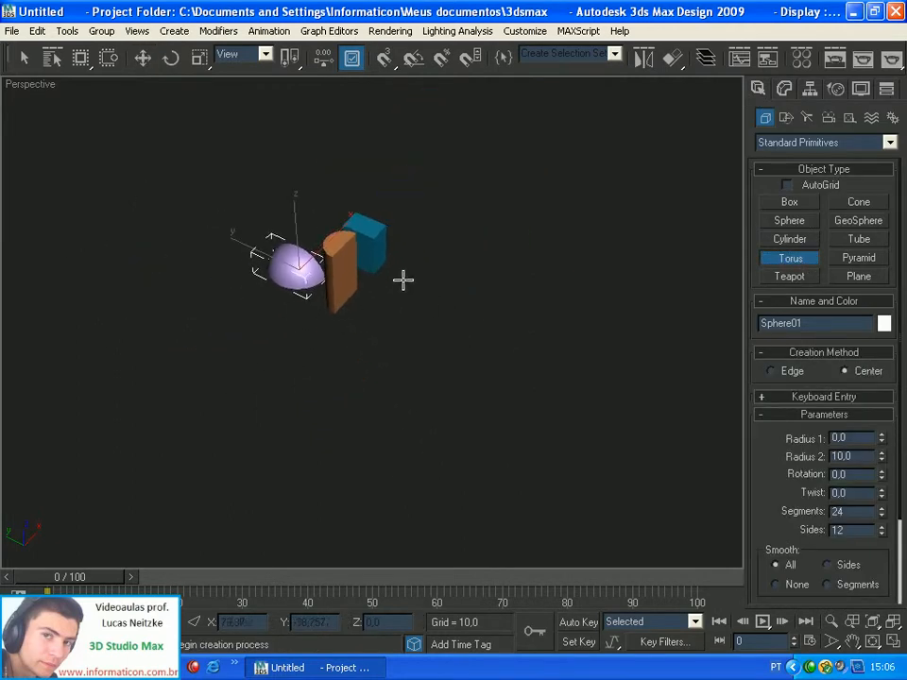
scroll(411, 300, up, 5)
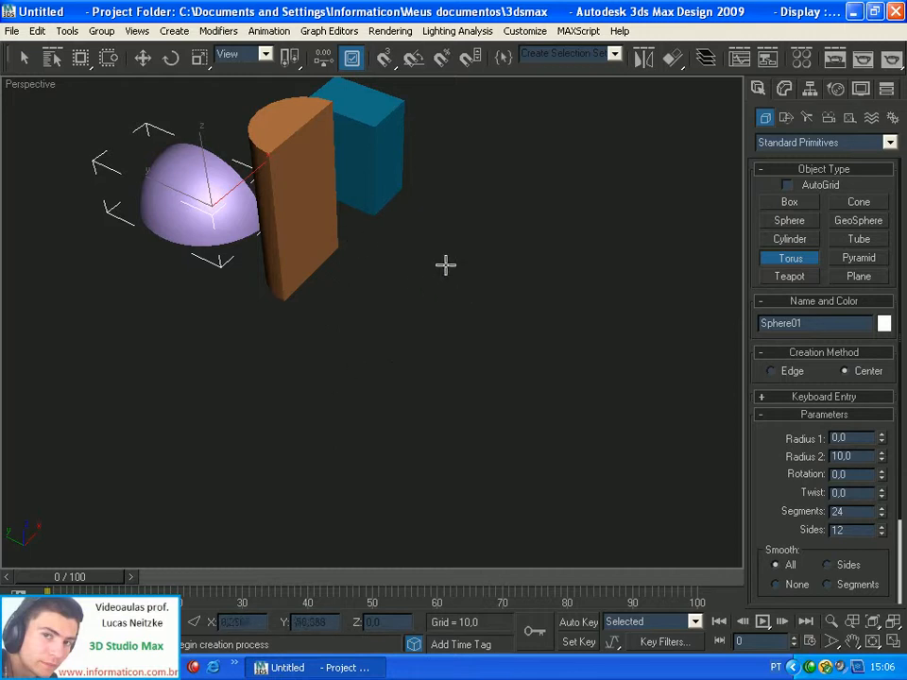
drag(462, 265, 459, 190)
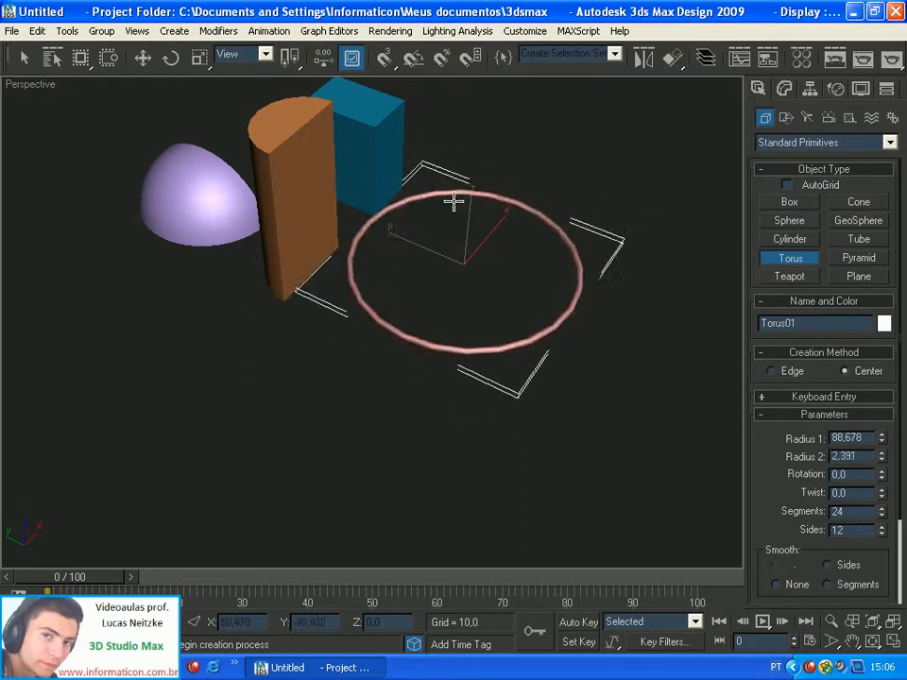
click(453, 208)
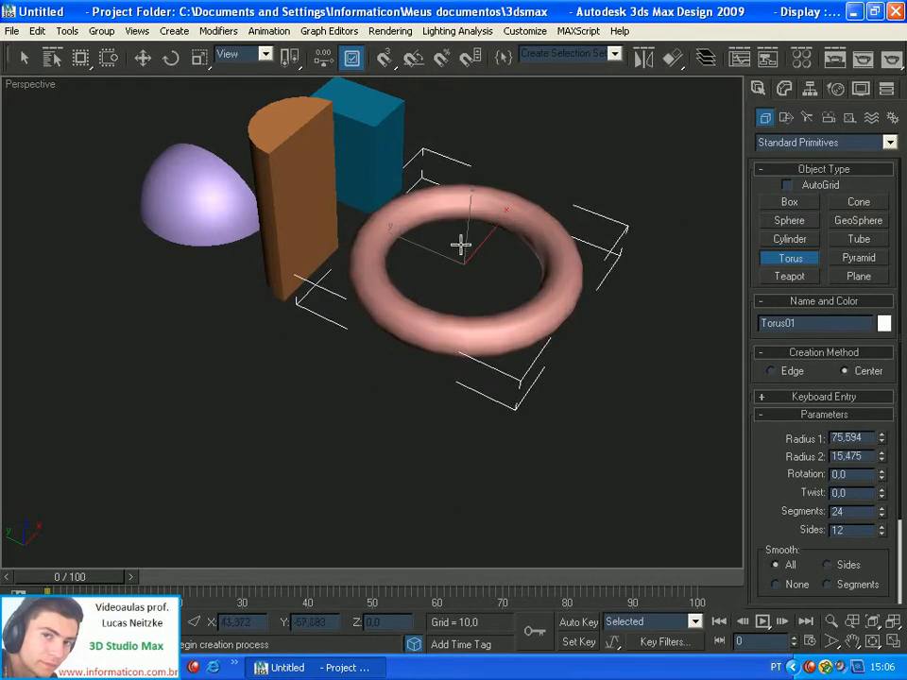
Move the torus in the XY plane away from the other objects, to about X -13.7, Y -111
key(w)
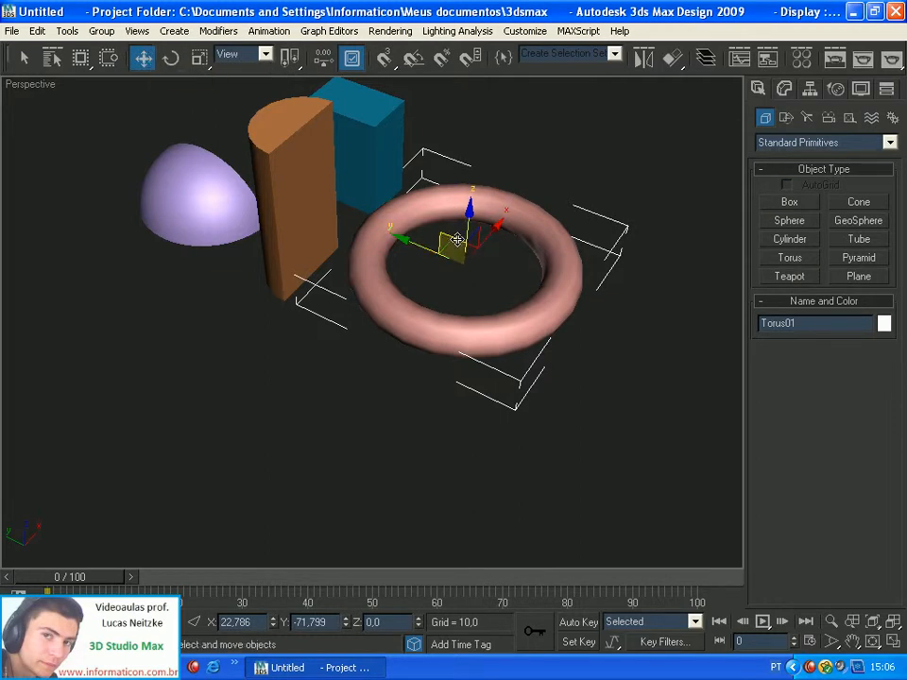
drag(469, 248, 489, 298)
scroll(524, 269, down, 2)
middle_drag(524, 271, 524, 305)
scroll(524, 305, up, 2)
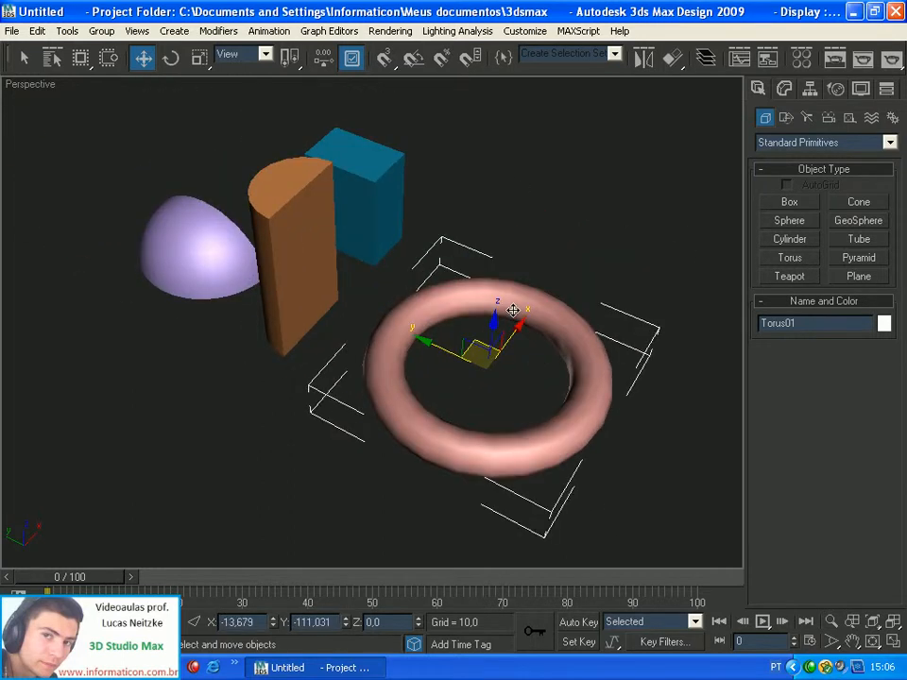
scroll(675, 310, down, 2)
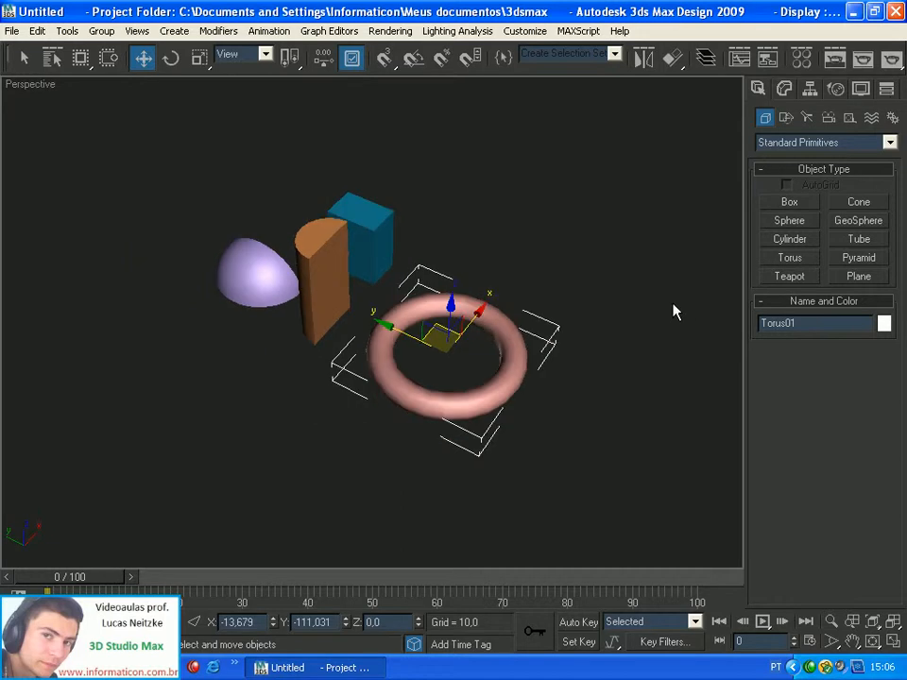
scroll(572, 334, up, 2)
middle_drag(573, 334, 501, 297)
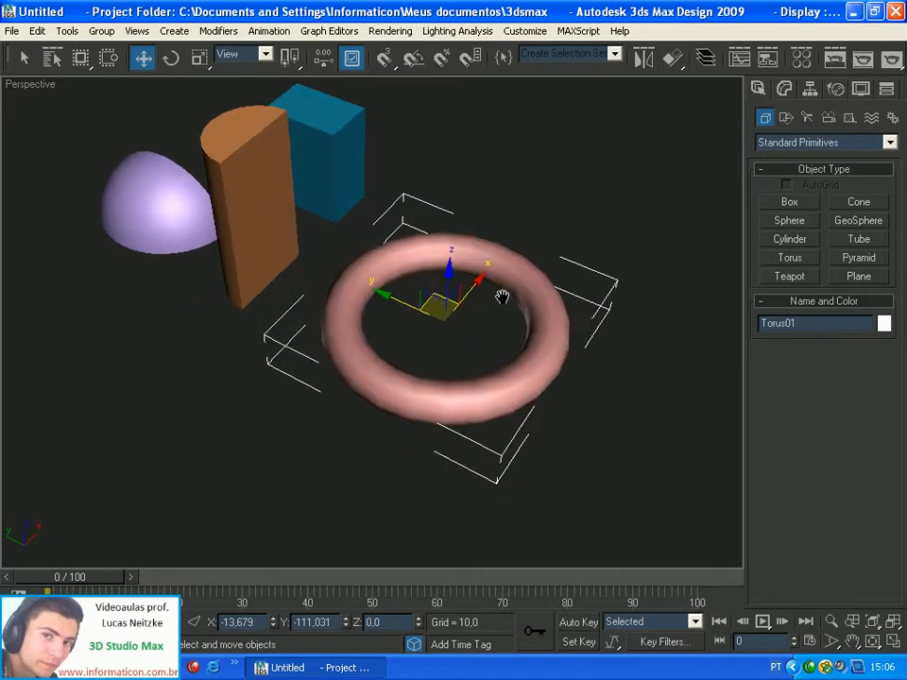
Set the torus's Radius 1 to 100 and Radius 2 to about 13.6
click(784, 88)
double_click(867, 339)
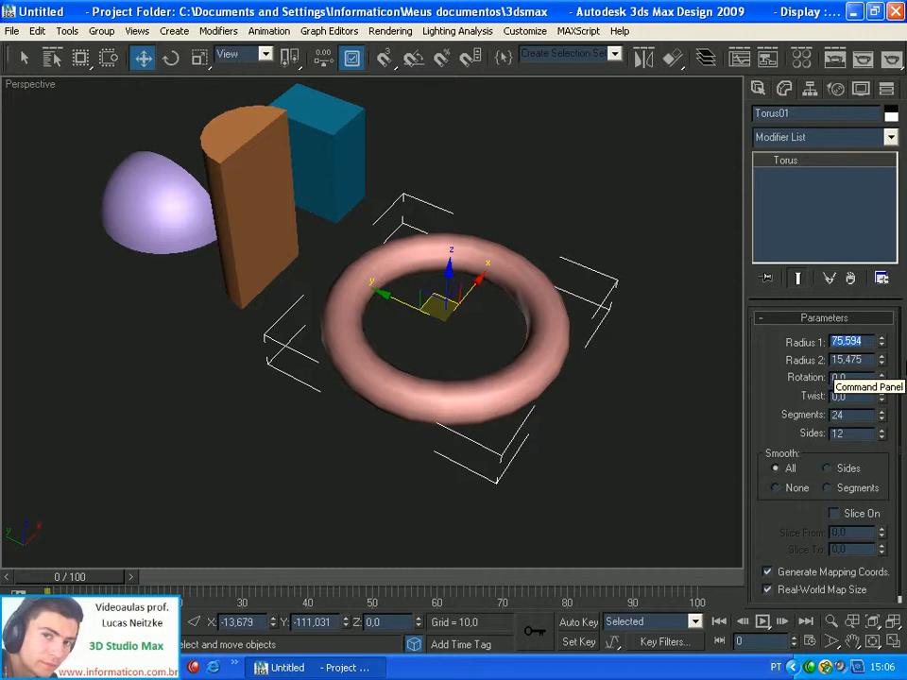
text(100)
key(Return)
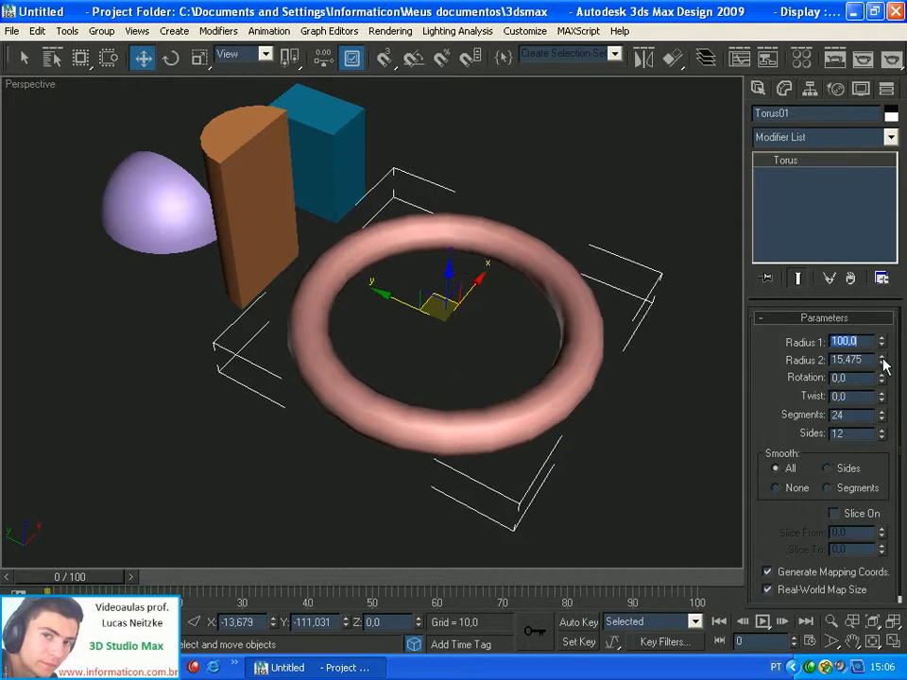
mouse_move(884, 365)
mouse_down()
mouse_move(884, 338)
mouse_move(844, 486)
mouse_move(846, 338)
mouse_move(846, 377)
mouse_move(849, 346)
mouse_move(846, 369)
mouse_move(846, 360)
mouse_move(886, 379)
mouse_move(879, 141)
mouse_up()
Turn on edged faces in the Perspective view and set the torus's Rotation to 238 and Twist to 6287
key(F4)
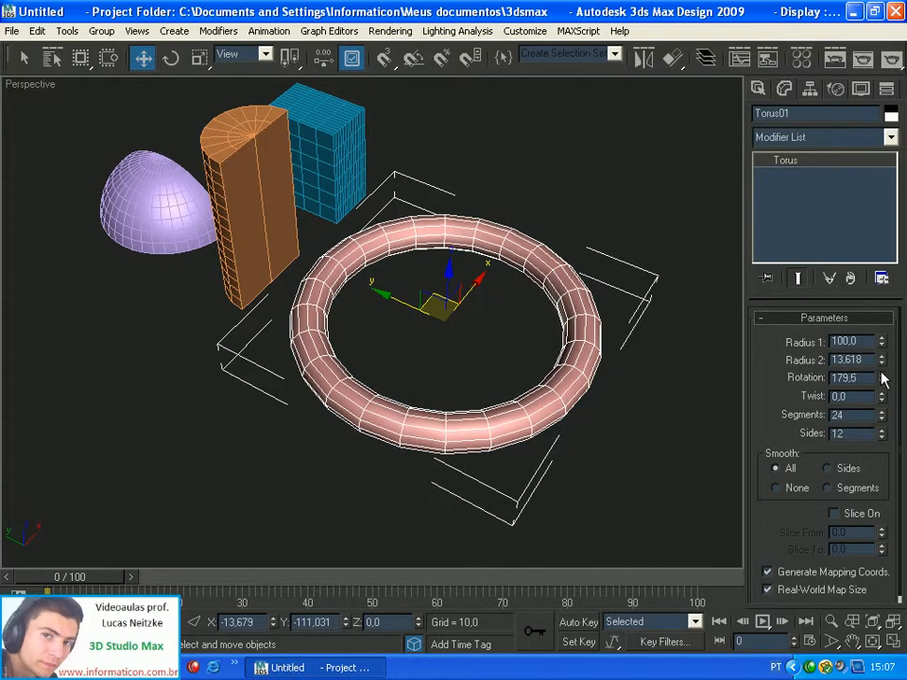
drag(884, 378, 843, 215)
drag(882, 404, 875, 669)
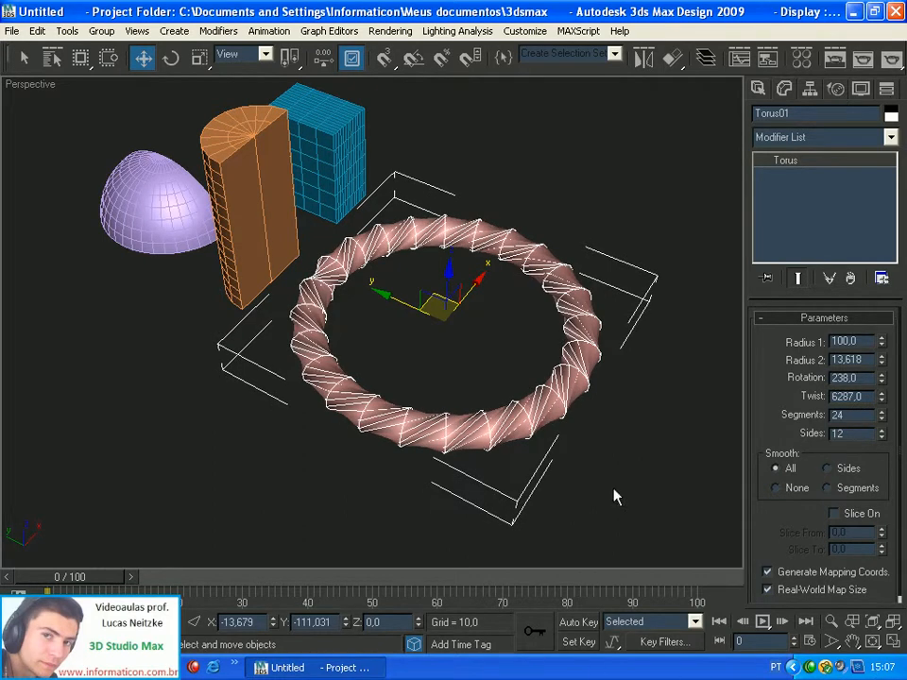
Render the Perspective view with the torus deselected to examine its twist, and close the rendered image
click(890, 59)
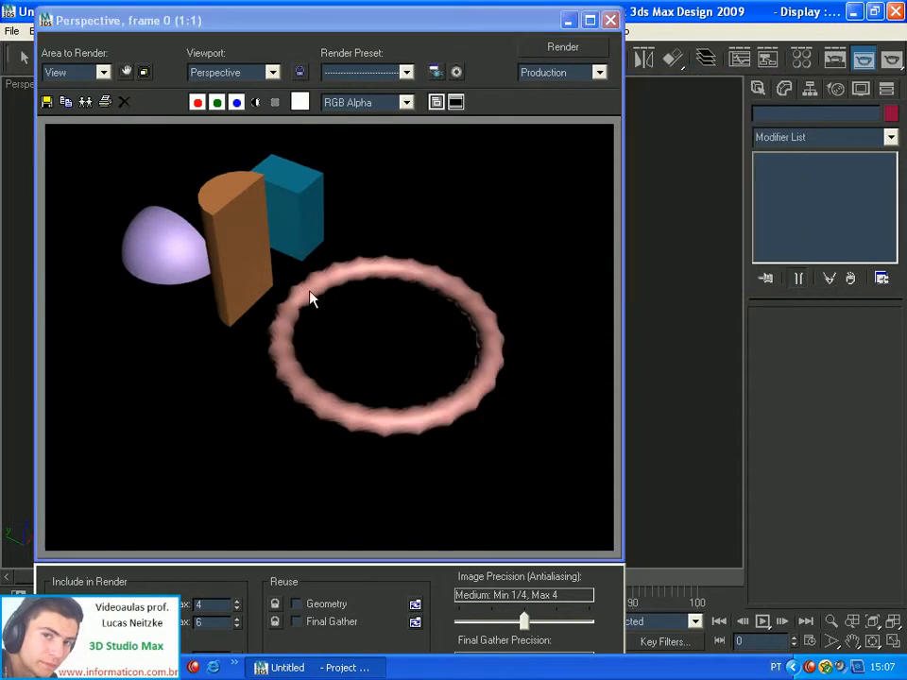
click(610, 19)
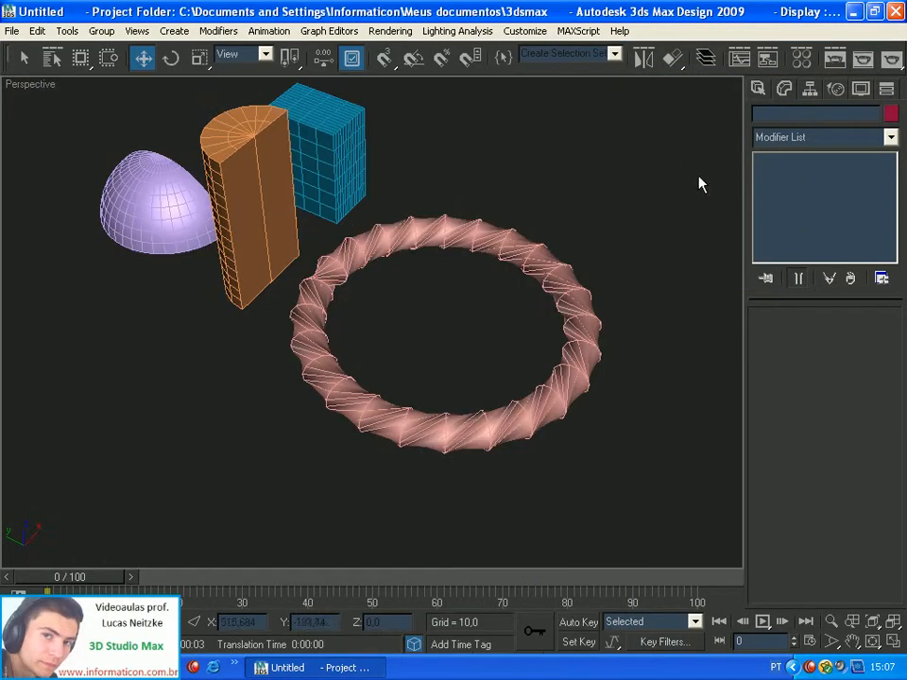
click(700, 308)
Select the torus, set its Twist to 1000.5 and deselect it
click(550, 265)
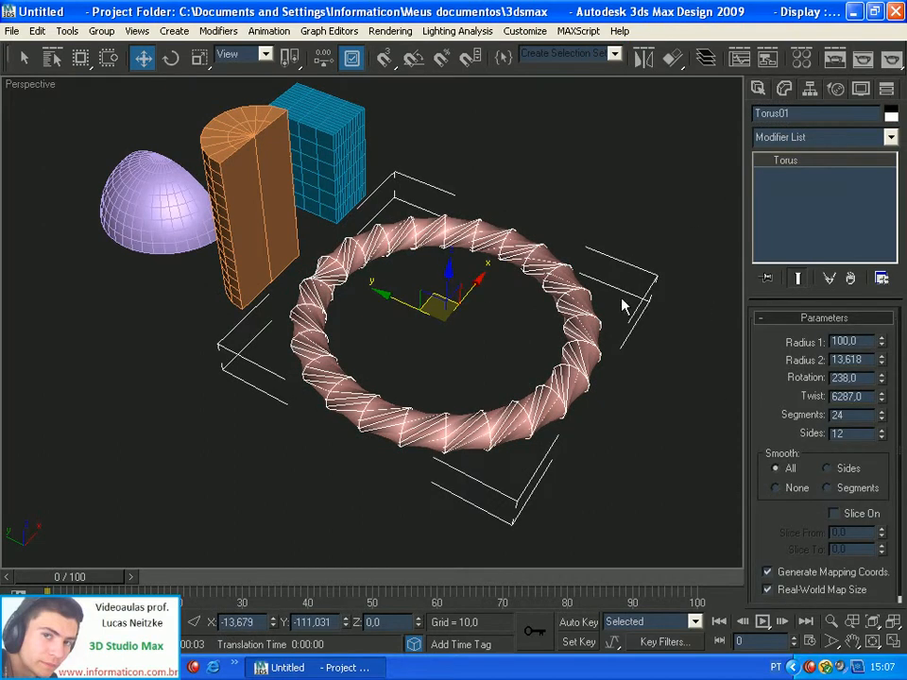
double_click(845, 396)
text(1000)
key(Return)
click(880, 393)
click(581, 417)
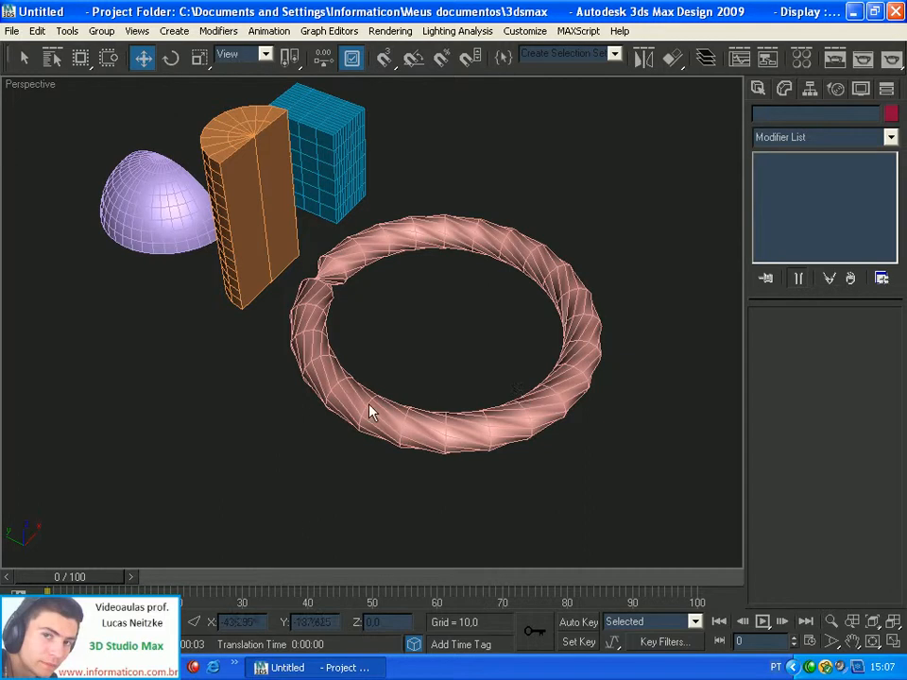
Select the torus again and set its number of segments to 13
click(560, 296)
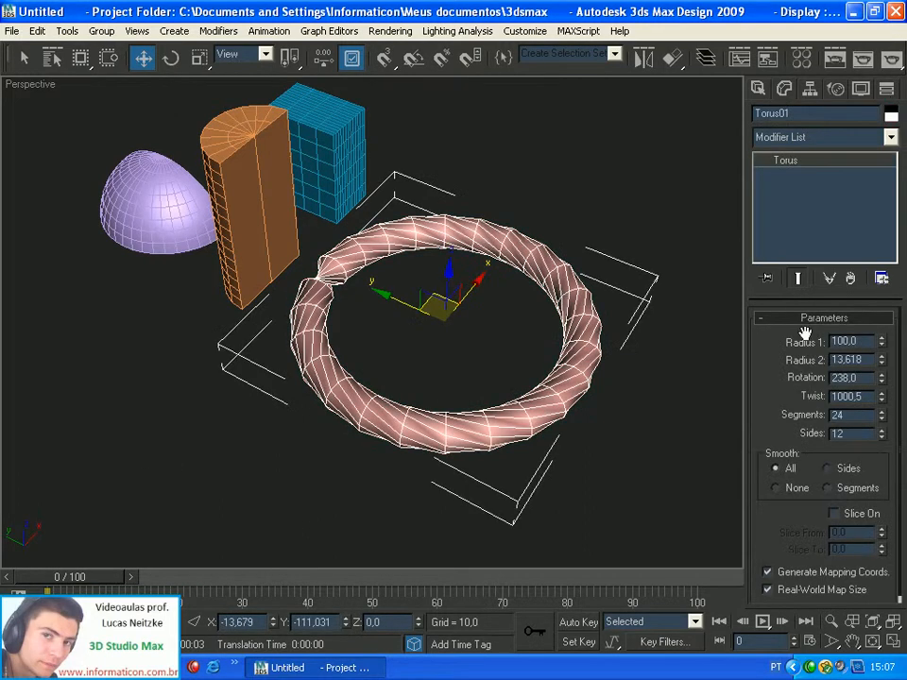
click(882, 413)
drag(884, 419, 883, 418)
drag(857, 635, 874, 284)
drag(671, 13, 661, 312)
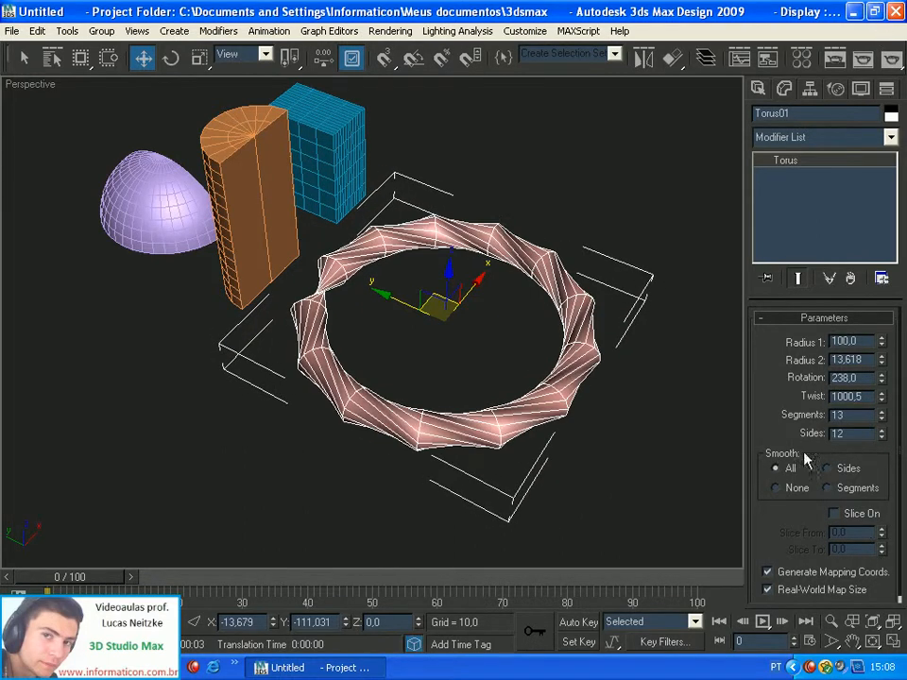
Reset the torus's Rotation and Twist to 0
double_click(838, 378)
text(0)
key(Return)
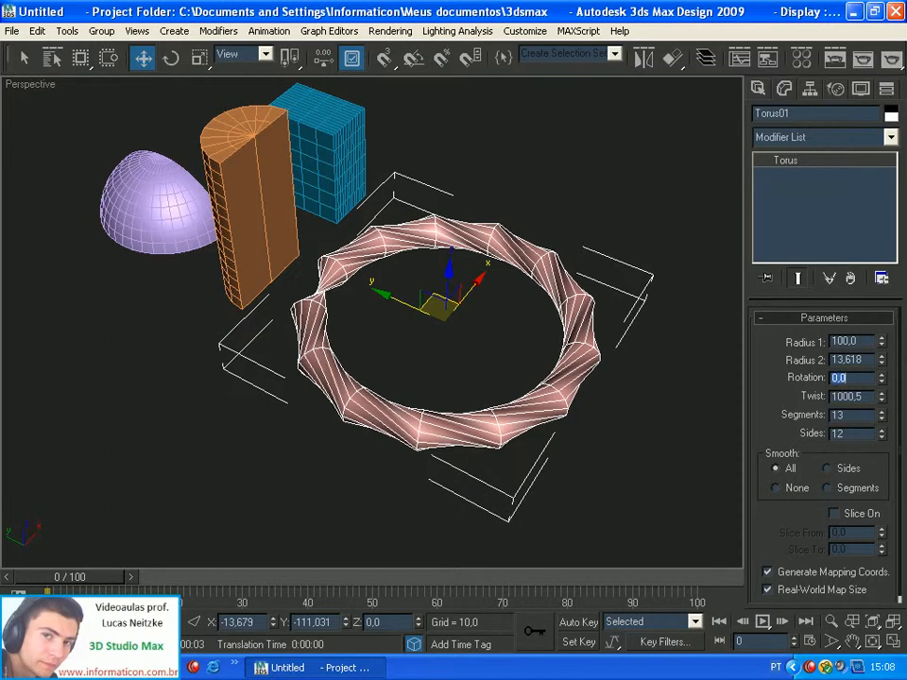
key(shift+Tab)
key(Tab)
key(Tab)
text(0)
key(Return)
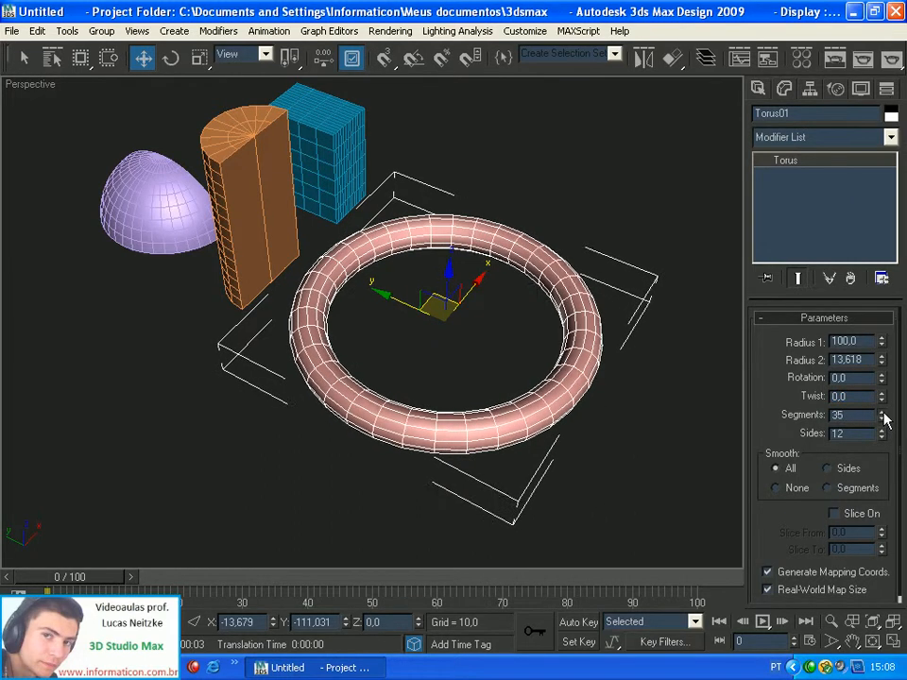
Set the torus to 38 segments and 11 sides, and deselect it
drag(883, 417, 884, 440)
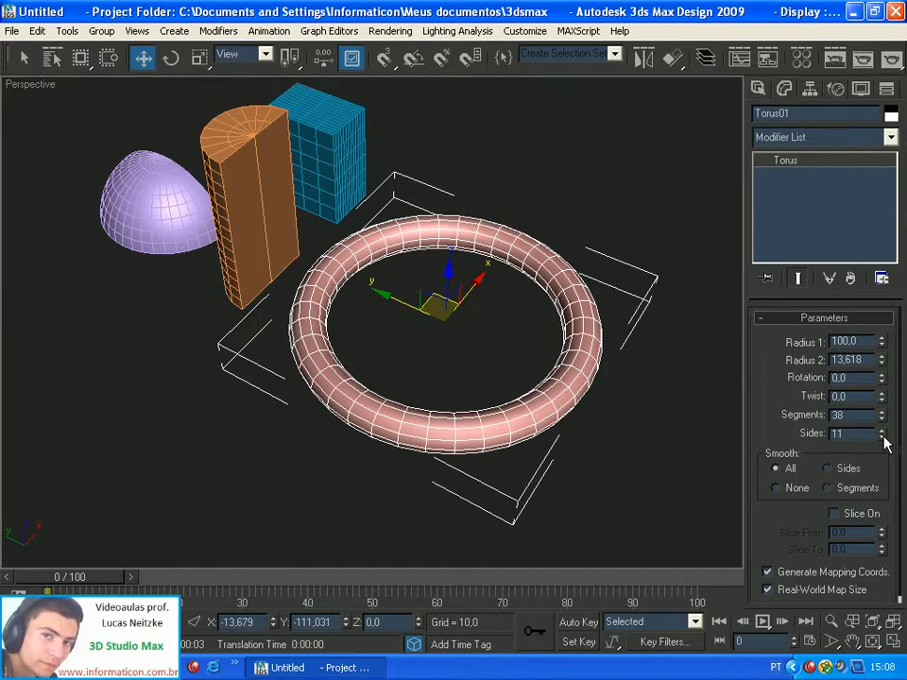
scroll(793, 406, down, 1)
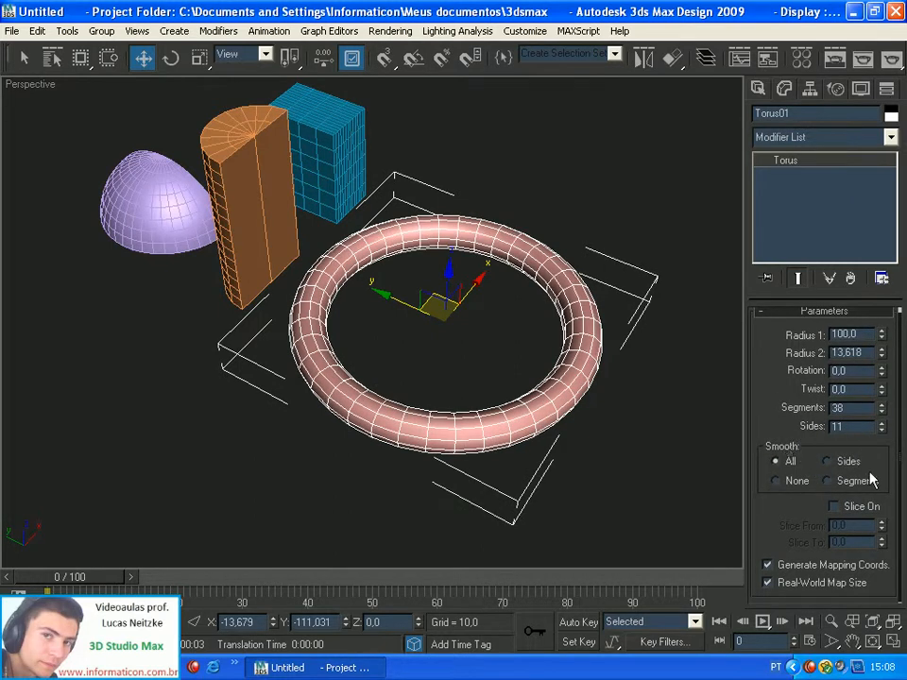
click(672, 398)
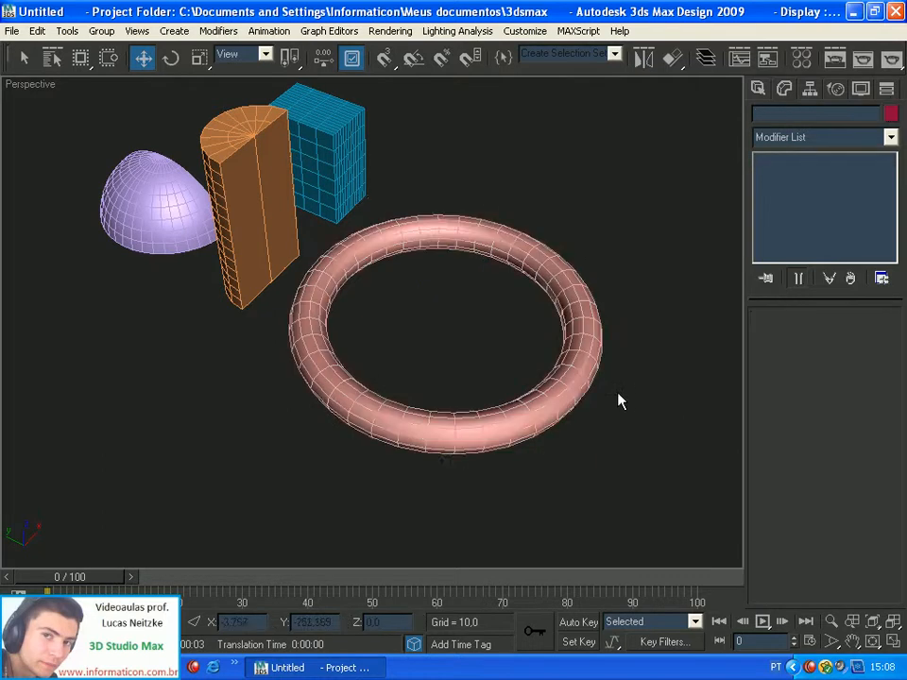
scroll(587, 389, up, 4)
scroll(583, 385, down, 2)
middle_drag(581, 381, 498, 344)
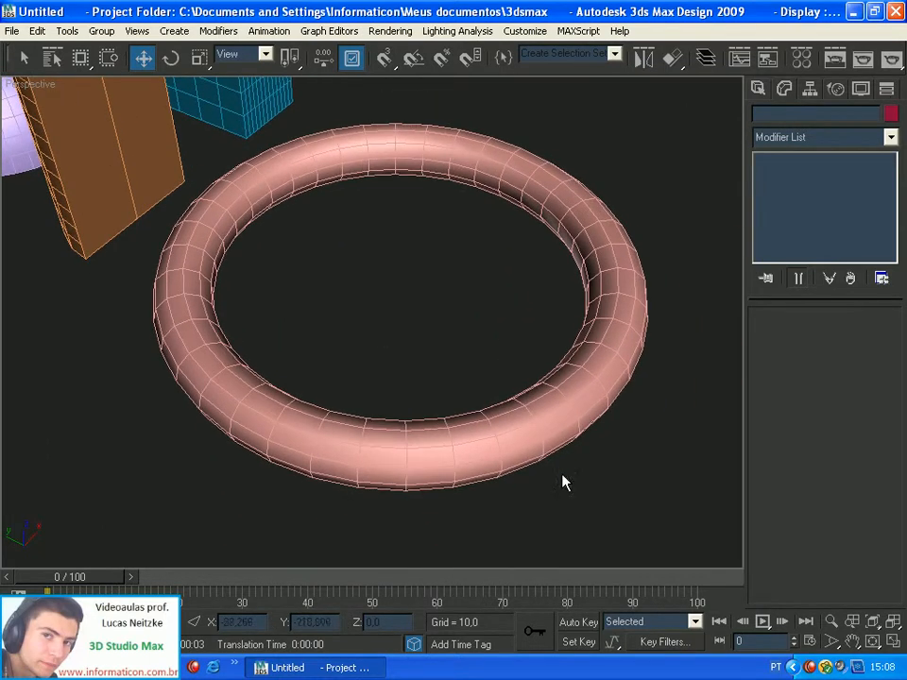
Select the torus, isolate it and exit isolation mode again
click(547, 429)
key(alt+q)
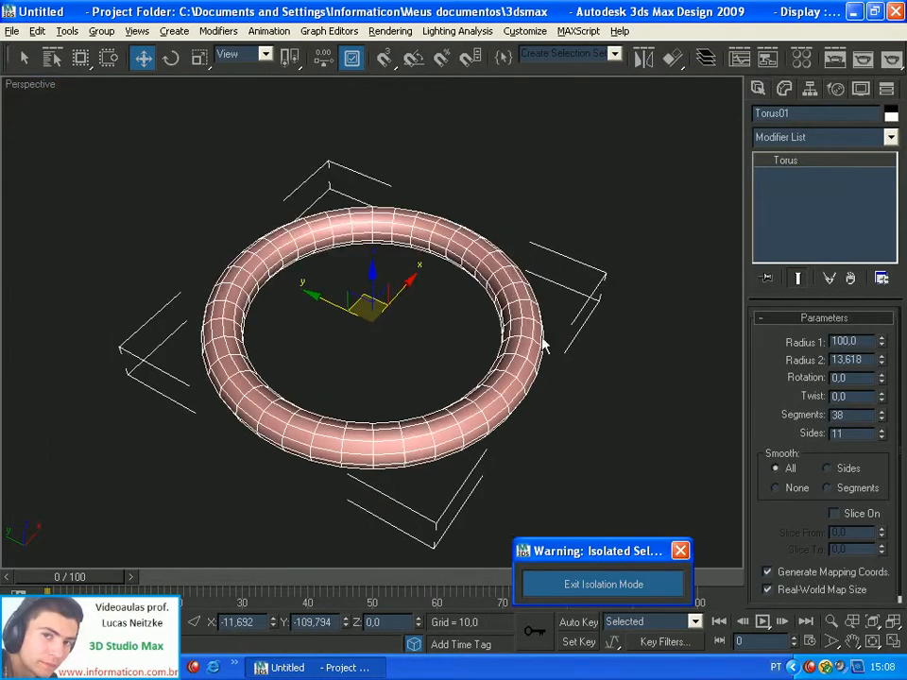
scroll(501, 344, up, 5)
scroll(482, 301, down, 3)
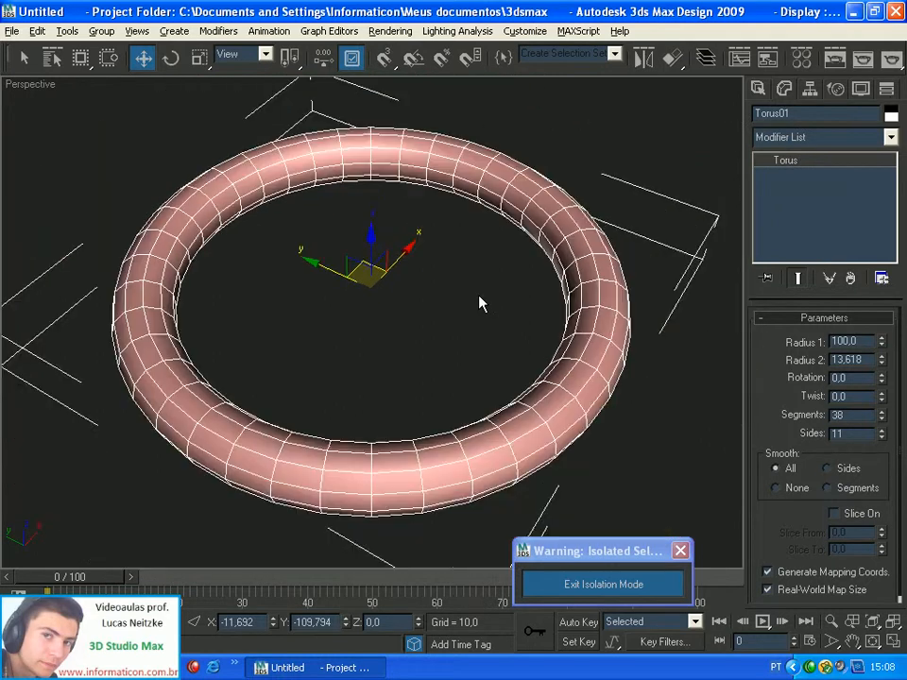
click(680, 550)
Isolate the selected torus so that the other primitives are hidden
right_click(457, 388)
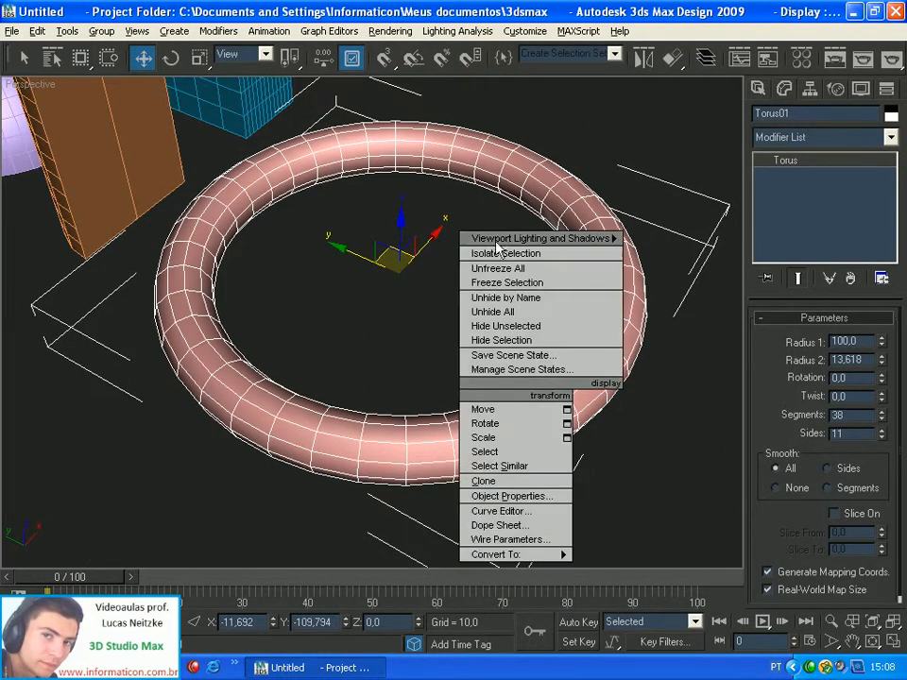
click(508, 254)
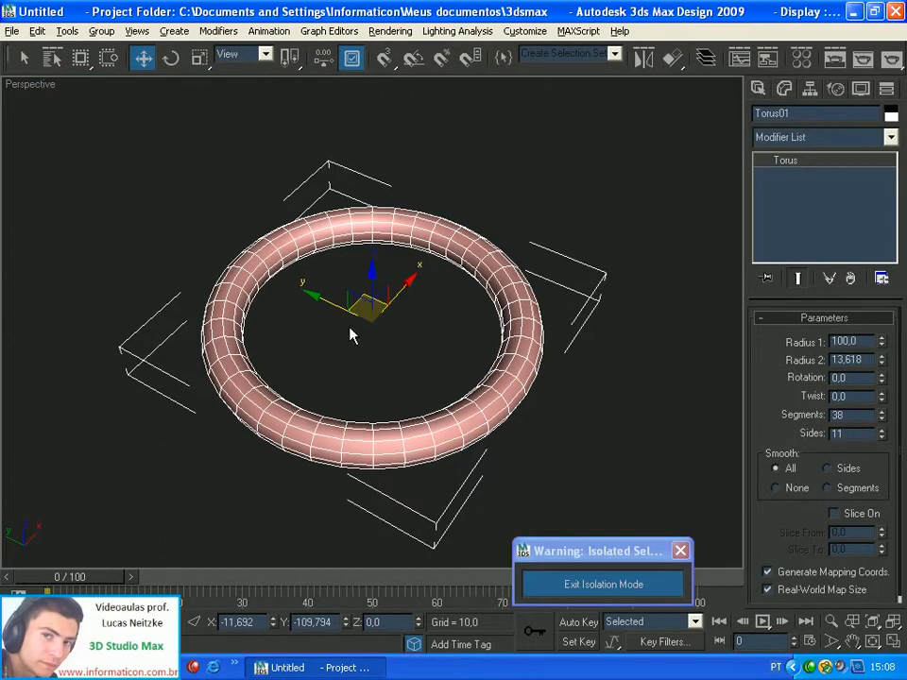
scroll(350, 334, up, 3)
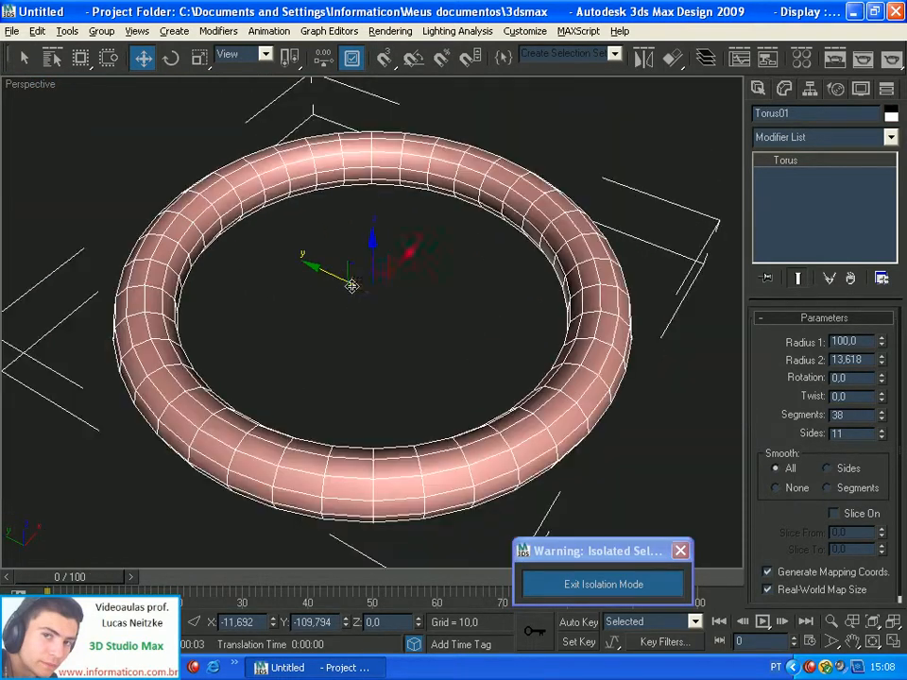
Compare the isolated torus's wireframe, edged-faces and plain shaded displays, leaving it shaded without edged faces
key(F4)
key(F4)
key(F4)
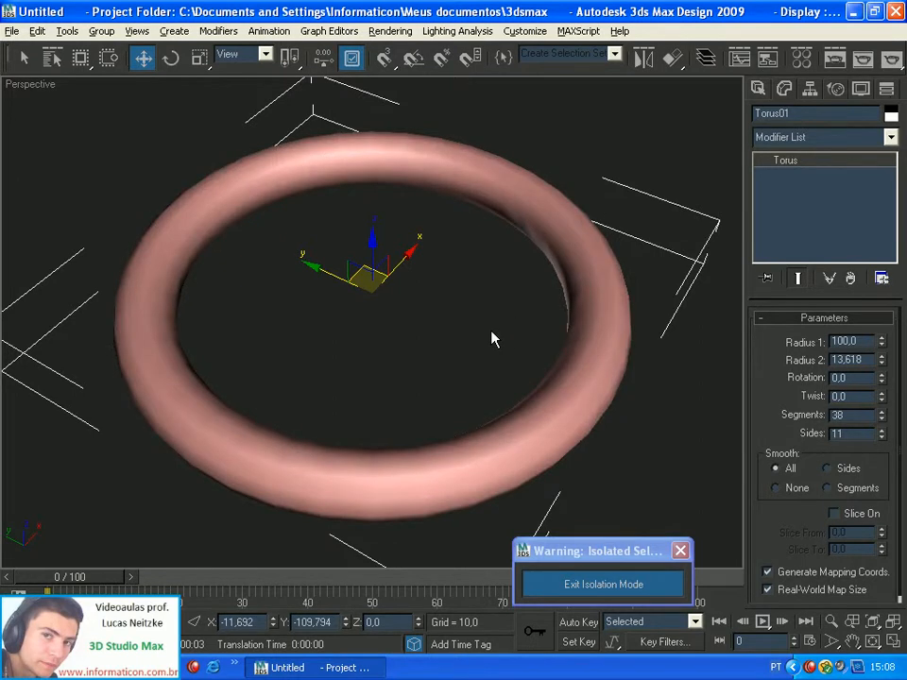
key(F3)
key(F3)
key(F4)
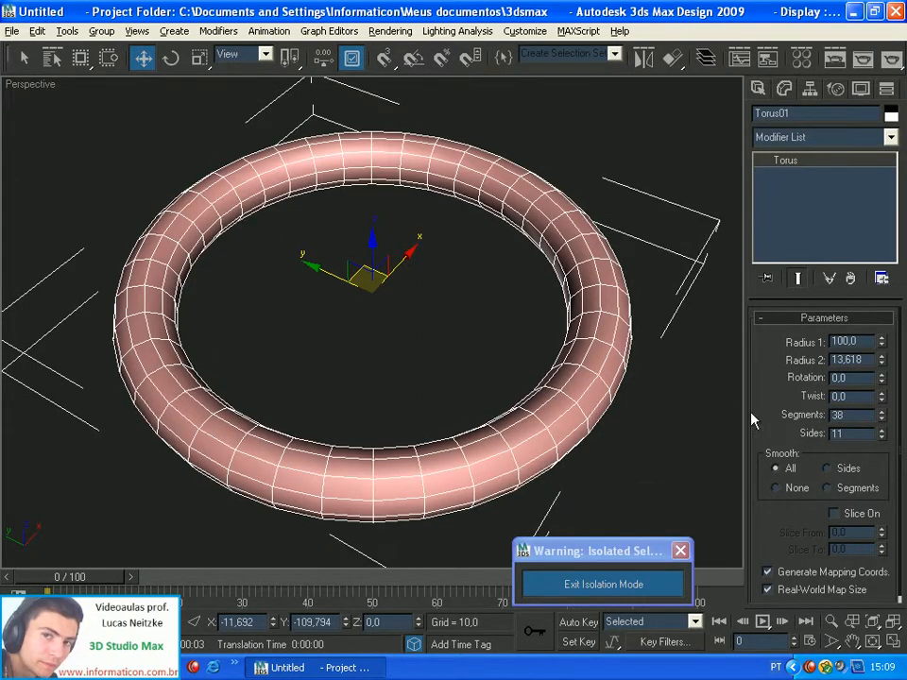
key(F4)
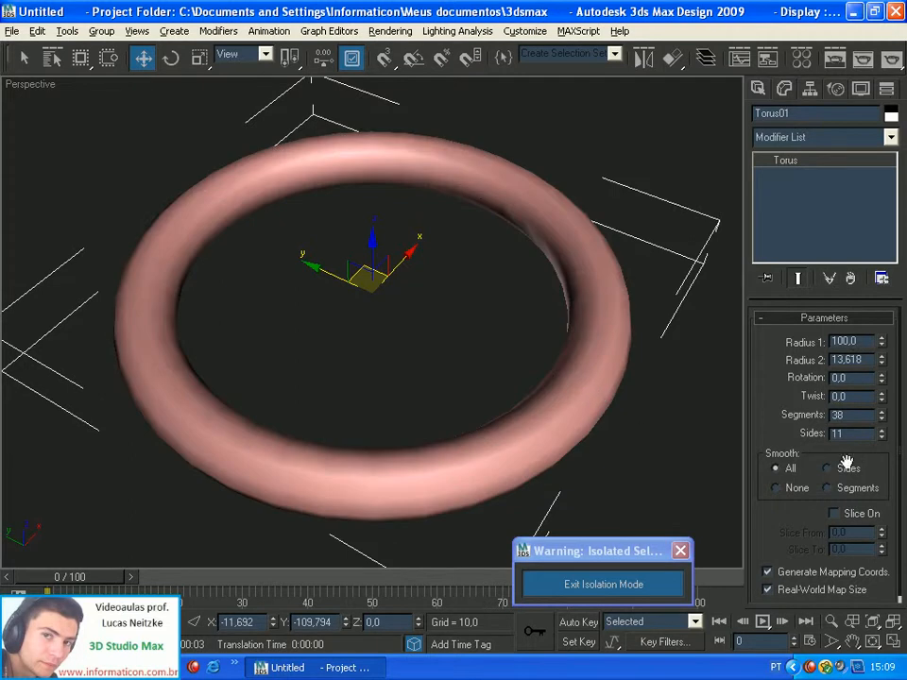
Set the torus's number of segments to 15 and its number of sides to 8
drag(851, 416, 770, 418)
text(15)
key(Return)
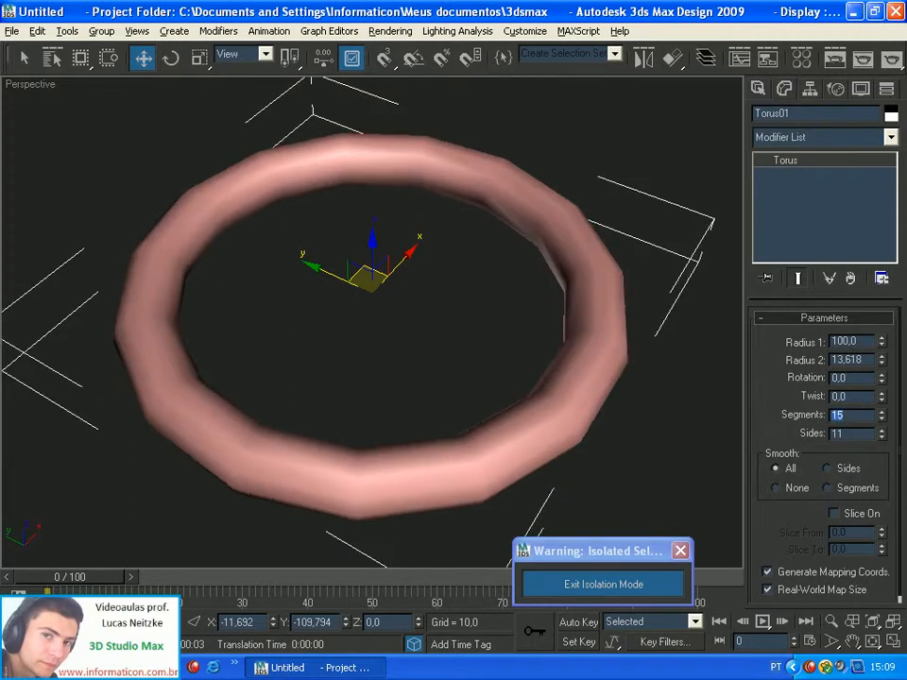
drag(838, 433, 770, 434)
text(8)
key(Return)
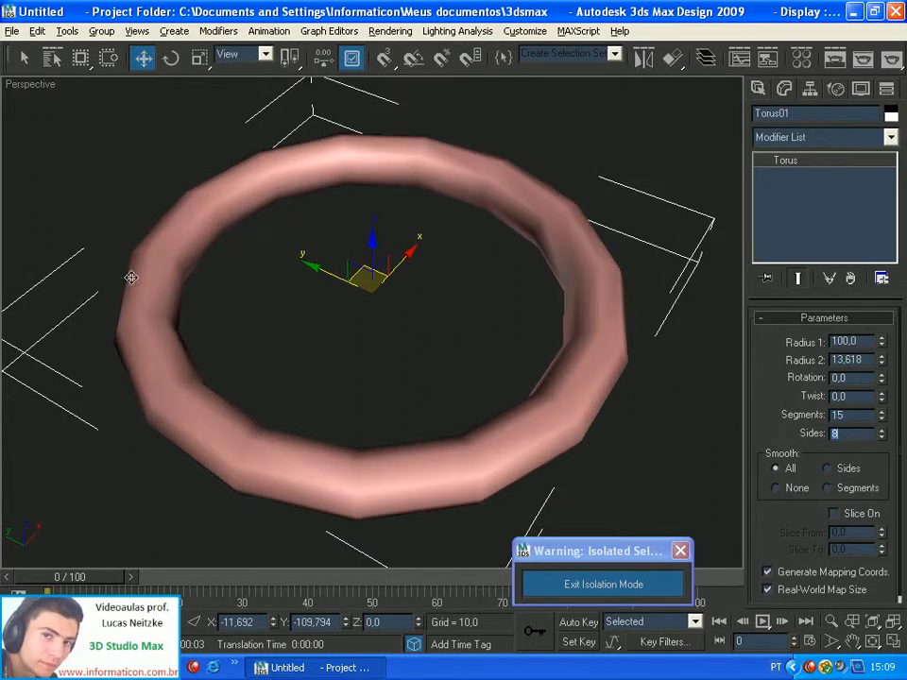
Try the torus's smoothing options Sides, Segments and None in turn
click(827, 468)
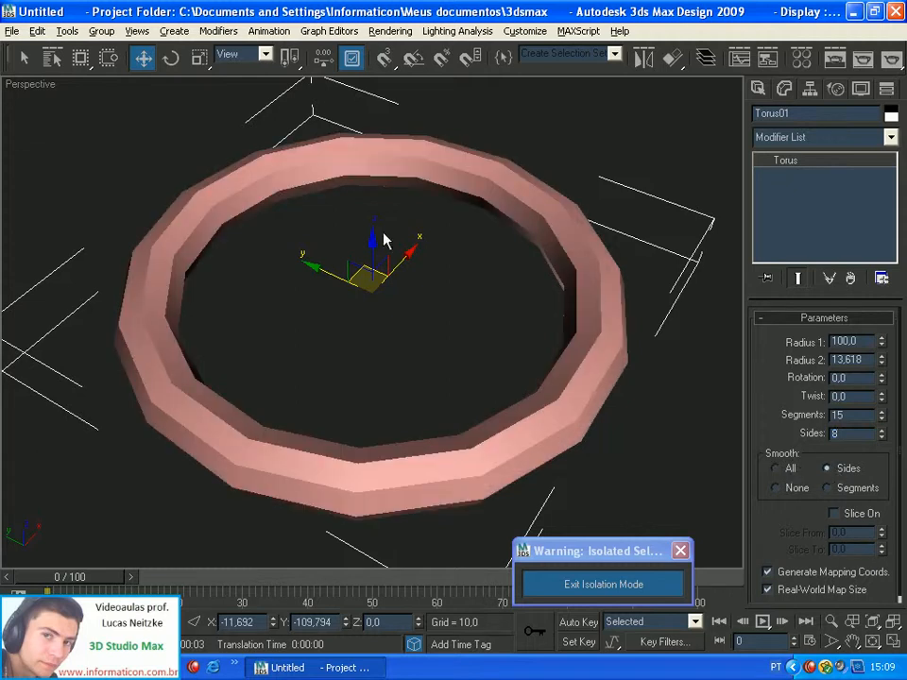
click(827, 487)
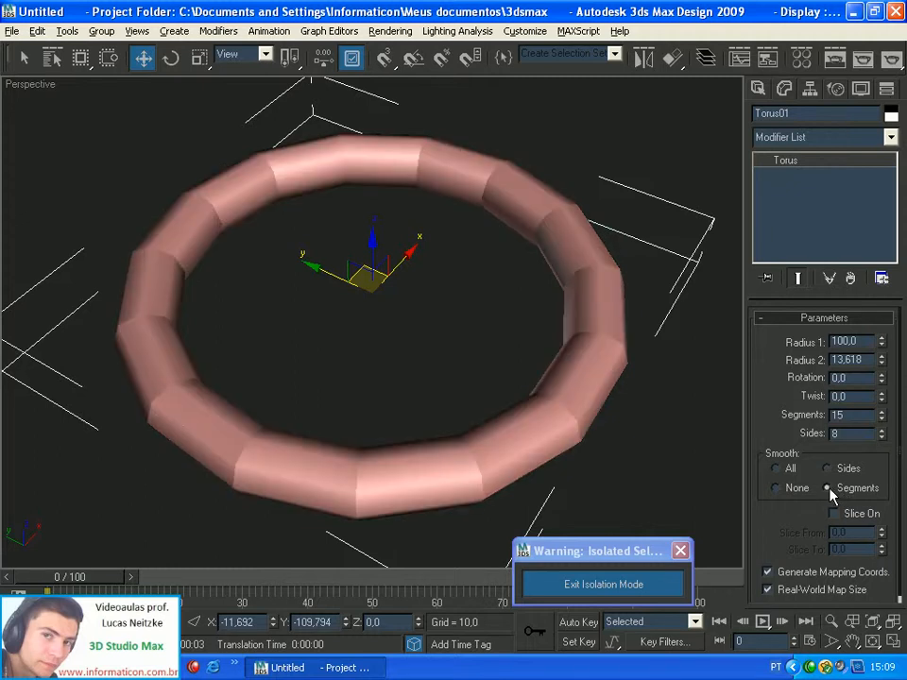
click(776, 488)
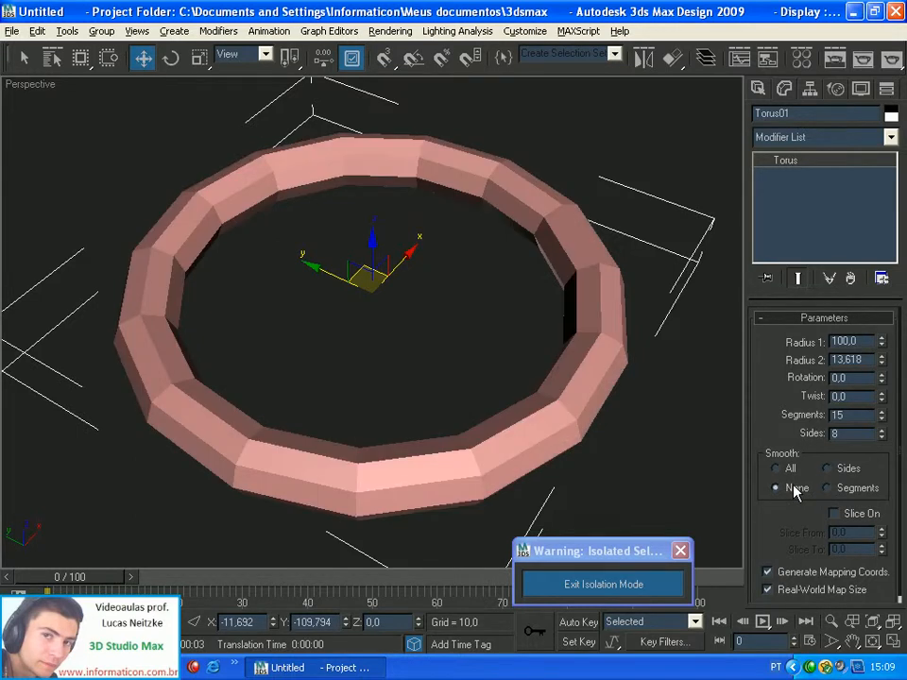
Render the torus with None smoothing and again with All smoothing, and close the rendered image
click(890, 58)
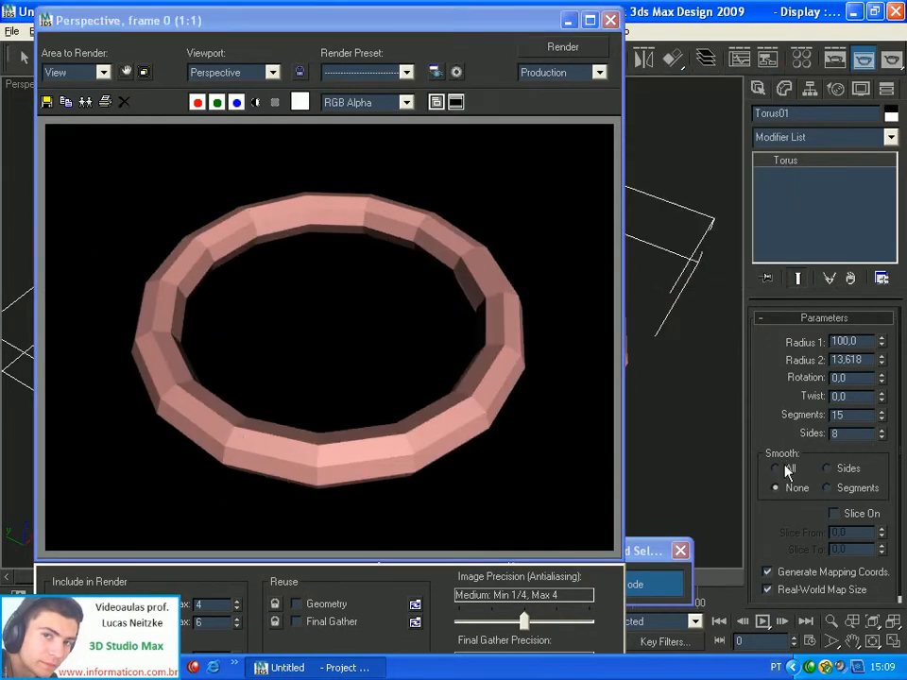
click(559, 49)
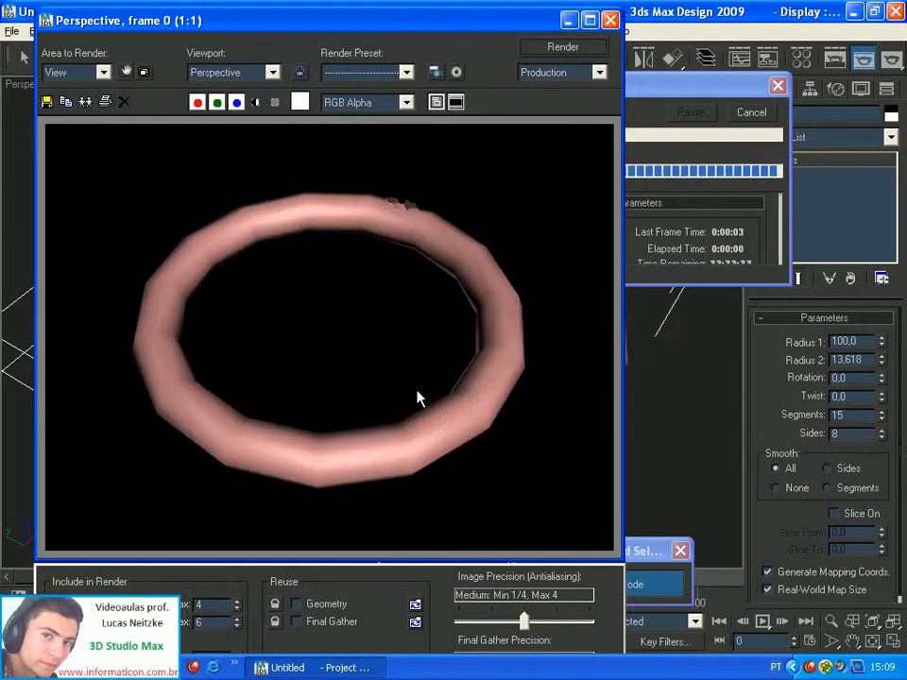
click(610, 20)
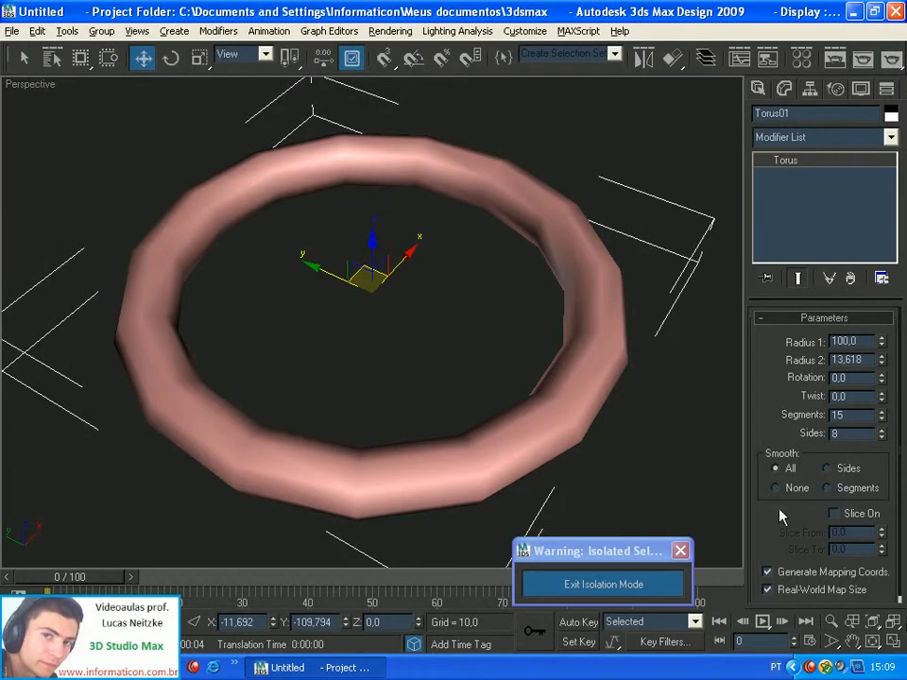
Turn on slicing for the torus from 63.5 to -71.5, and exit isolation mode
click(833, 513)
drag(881, 532, 880, 425)
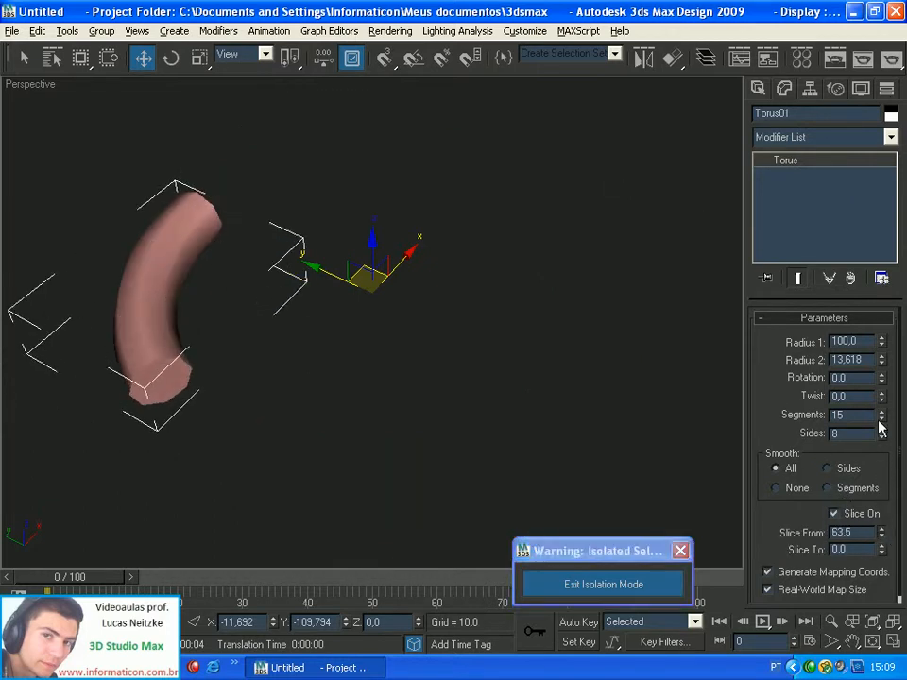
drag(882, 548, 880, 676)
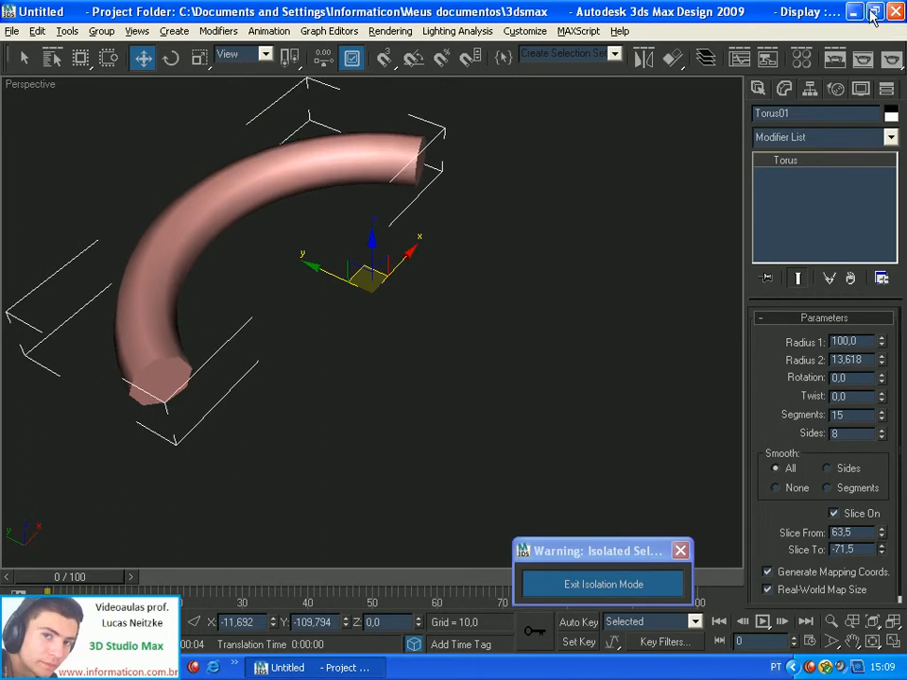
click(601, 585)
scroll(432, 428, down, 5)
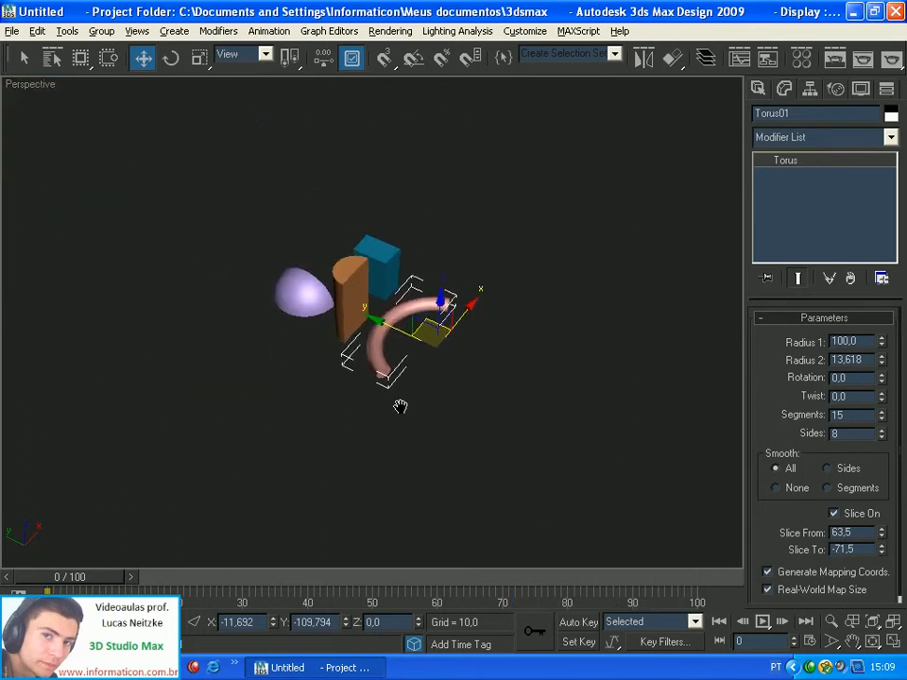